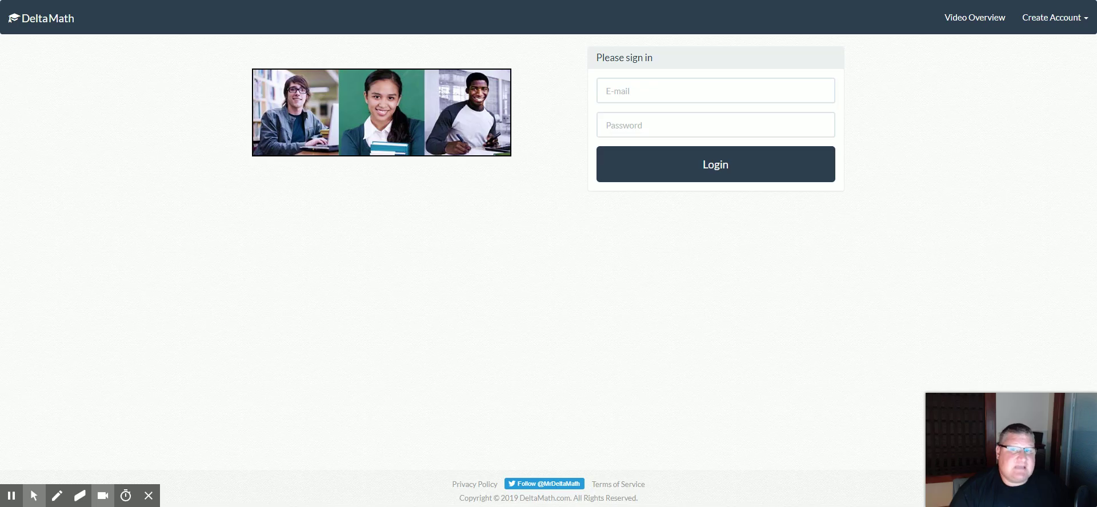
Begin a student sign-up and pick the 20MathConcepts class to join
{"action": "left_click", "coordinate": [1083, 23]}
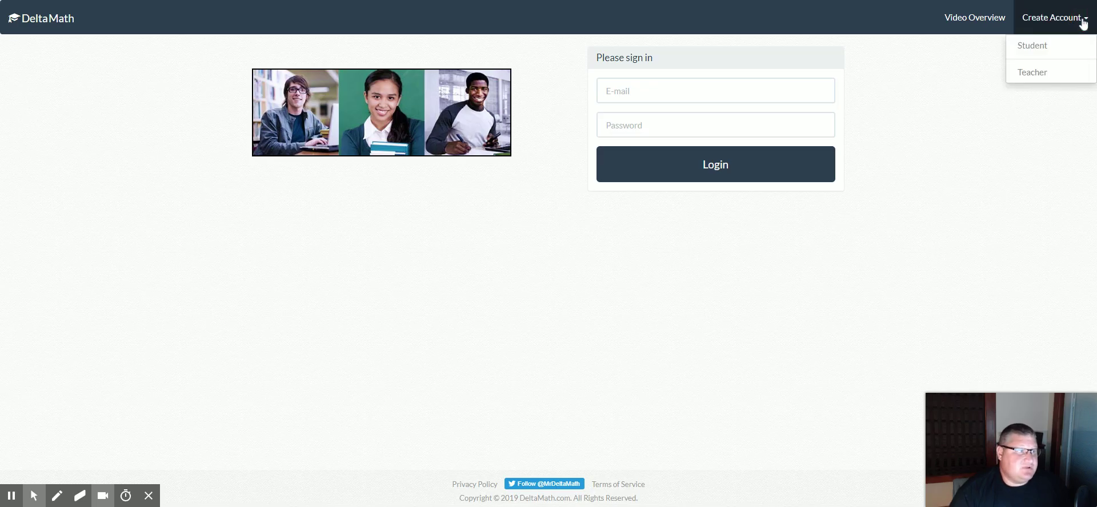
{"action": "left_click", "coordinate": [1056, 51]}
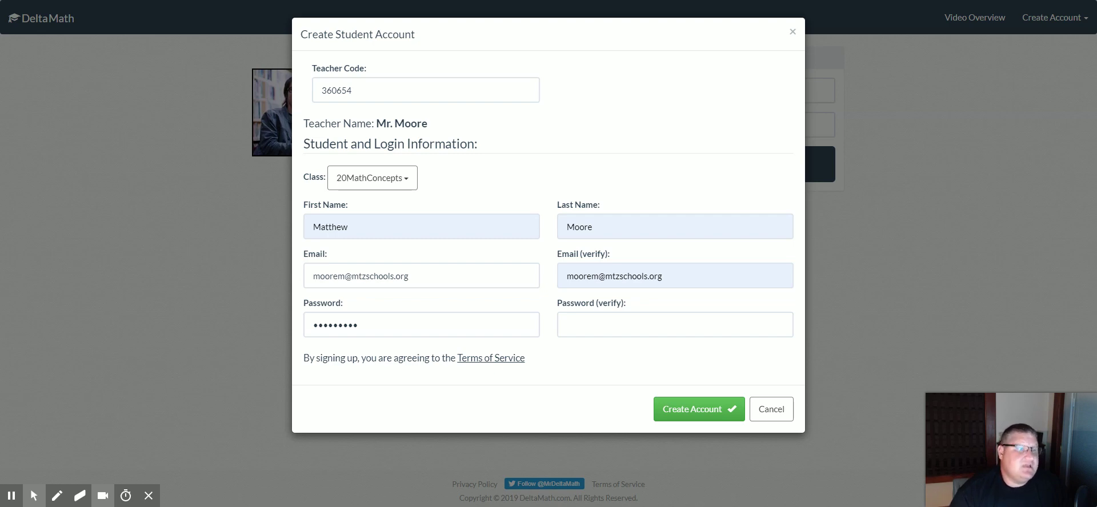
{"action": "left_click", "coordinate": [408, 183]}
{"action": "left_click", "coordinate": [398, 222]}
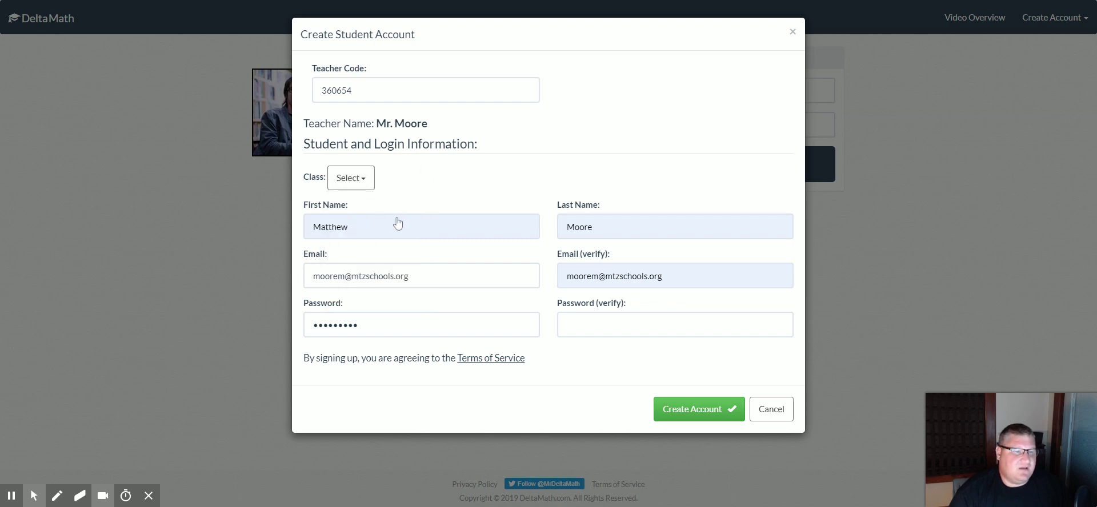
{"action": "left_click", "coordinate": [351, 178]}
{"action": "left_click", "coordinate": [377, 216]}
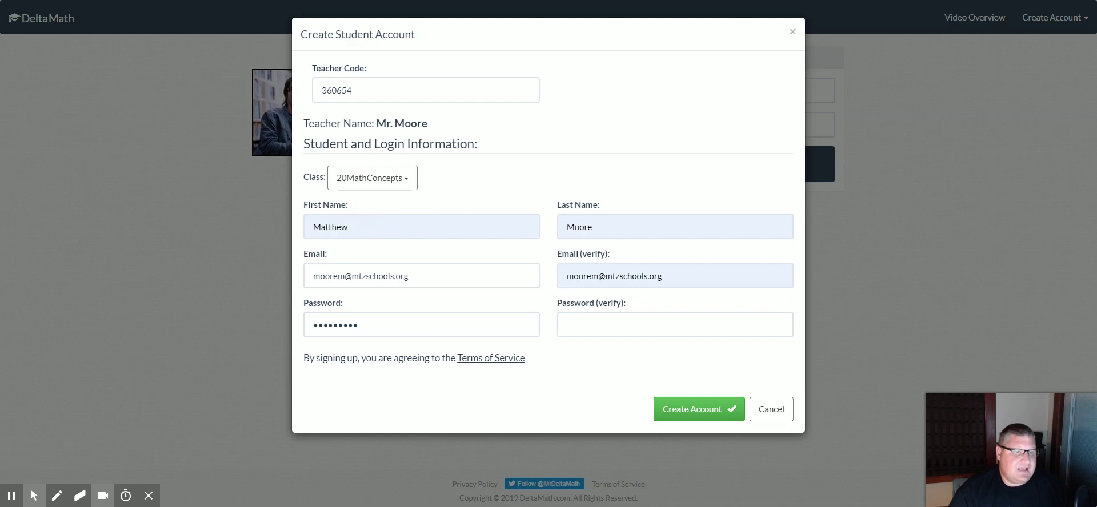
Replace the Email field with the student's new e-mail address
{"action": "left_click_drag", "start_coordinate": [410, 277], "coordinate": [259, 276]}
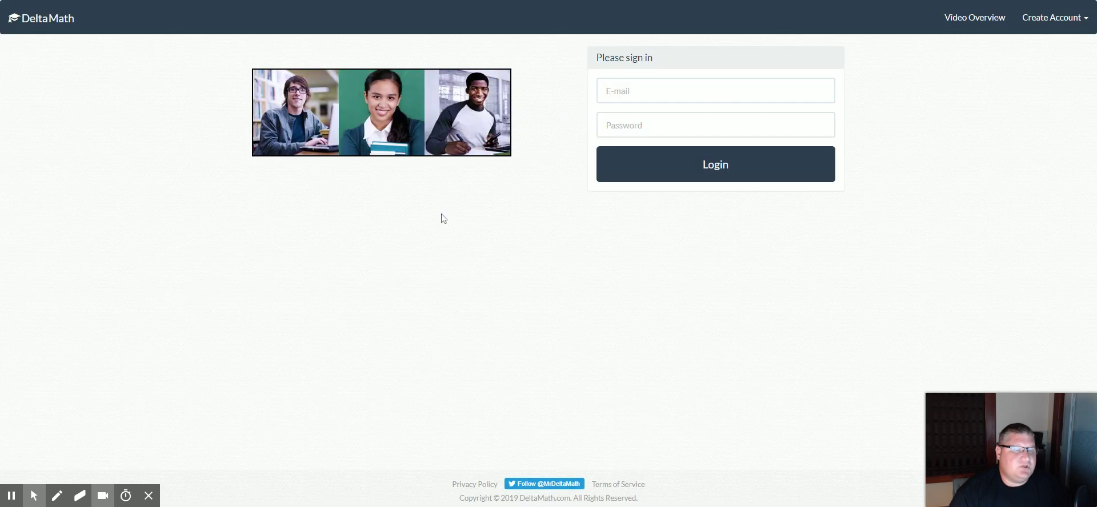
{"action": "left_click", "coordinate": [1064, 18]}
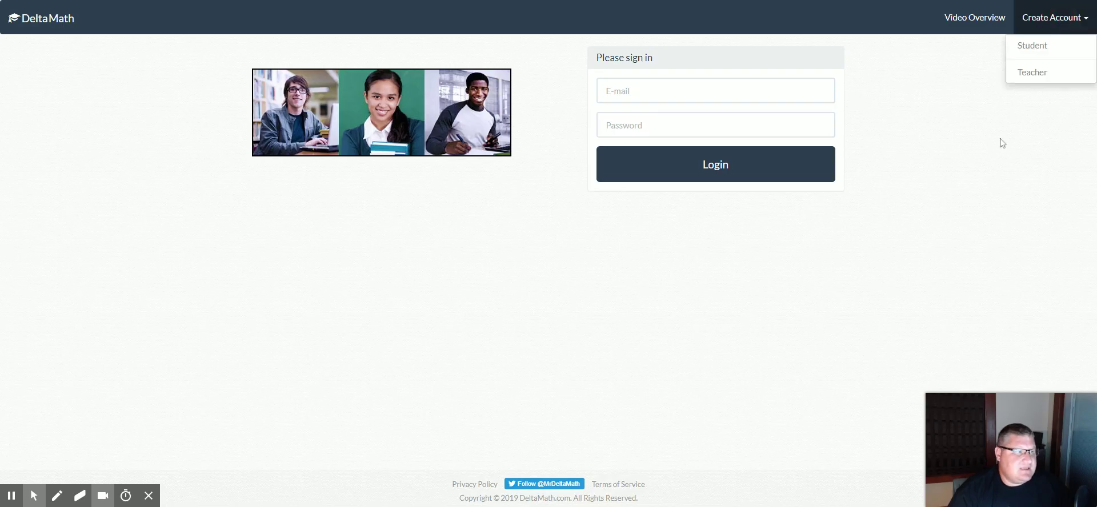
{"action": "left_click", "coordinate": [1045, 58]}
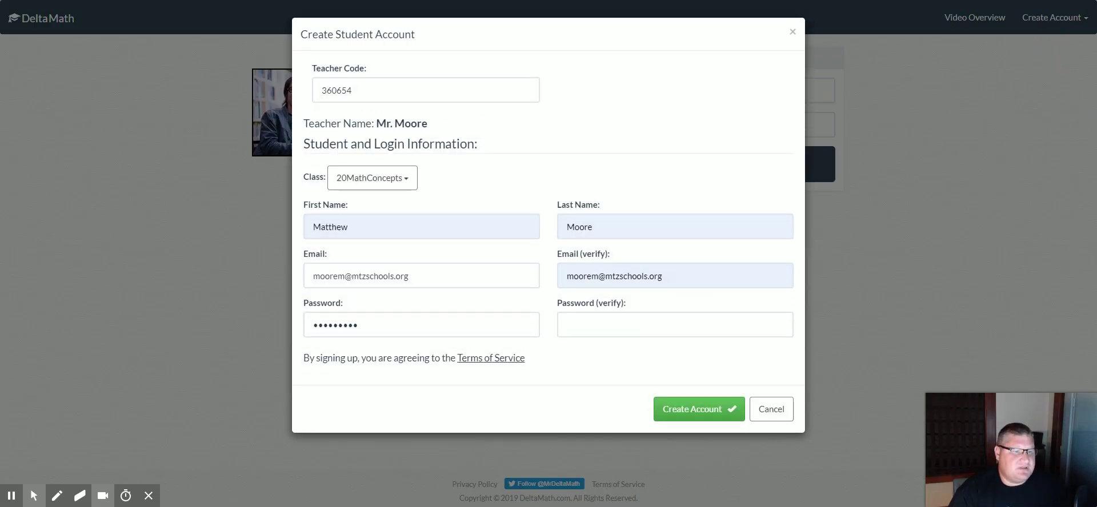
{"action": "left_click", "coordinate": [410, 277]}
{"action": "key", "text": "BackSpace"}
{"action": "key", "text": "BackSpace"}
{"action": "key", "text": "BackSpace"}
{"action": "key", "text": "BackSpace"}
{"action": "key", "text": "BackSpace"}
{"action": "key", "text": "BackSpace"}
{"action": "key", "text": "BackSpace"}
{"action": "key", "text": "BackSpace"}
{"action": "key", "text": "BackSpace"}
{"action": "key", "text": "BackSpace"}
{"action": "key", "text": "BackSpace"}
{"action": "key", "text": "BackSpace"}
{"action": "key", "text": "BackSpace"}
{"action": "key", "text": "BackSpace"}
{"action": "key", "text": "BackSpace"}
{"action": "key", "text": "BackSpace"}
{"action": "key", "text": "BackSpace"}
{"action": "key", "text": "BackSpace"}
{"action": "key", "text": "BackSpace"}
{"action": "key", "text": "BackSpace"}
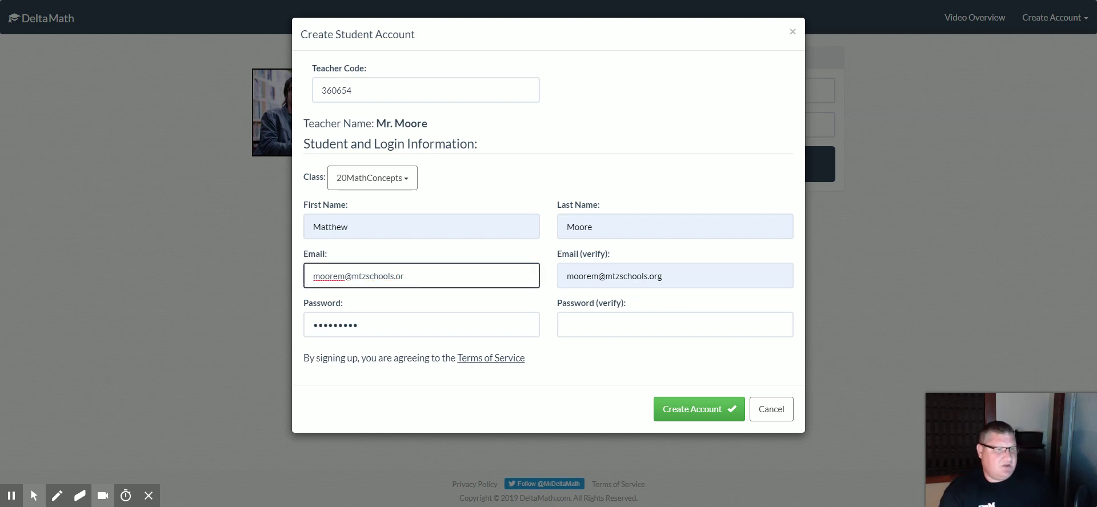
{"action": "type", "text": "mmo"}
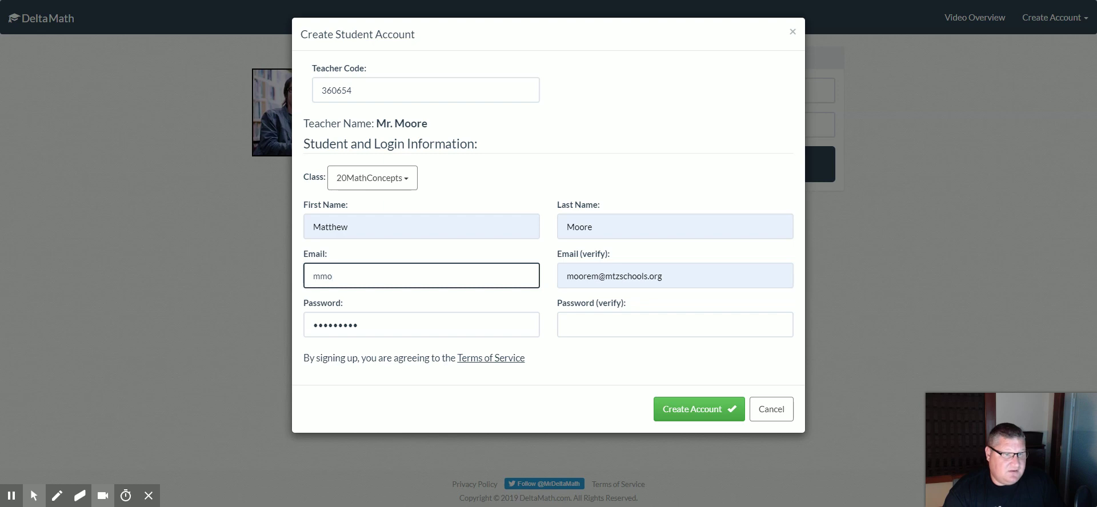
{"action": "type", "text": "of"}
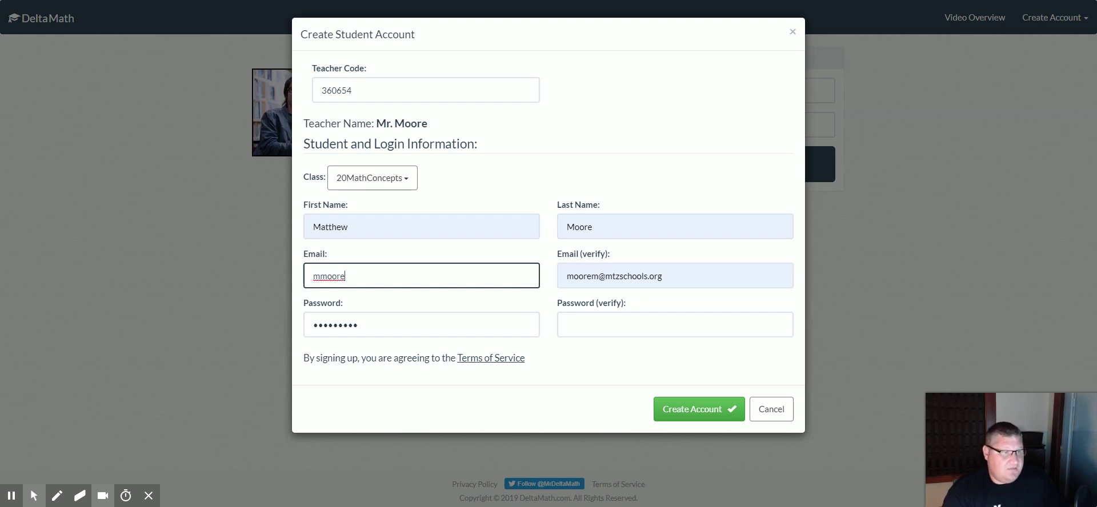
{"action": "left_click", "coordinate": [365, 303]}
Enter the same new e-mail address in the Email (verify) field
{"action": "left_click", "coordinate": [685, 281]}
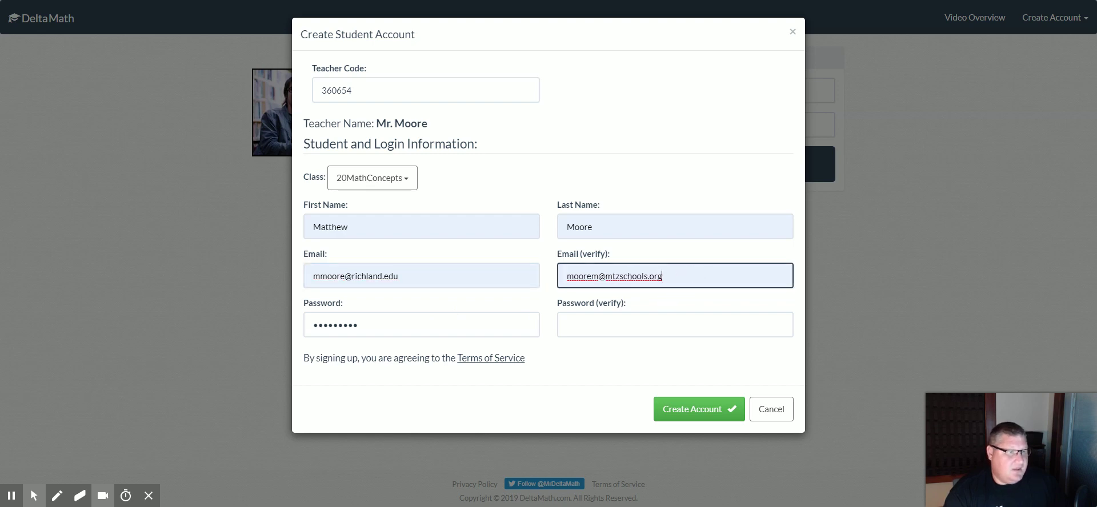
{"action": "key", "text": "BackSpace"}
{"action": "key", "text": "BackSpace"}
{"action": "key", "text": "BackSpace"}
{"action": "key", "text": "BackSpace"}
{"action": "key", "text": "BackSpace"}
{"action": "key", "text": "BackSpace"}
{"action": "key", "text": "BackSpace"}
{"action": "key", "text": "BackSpace"}
{"action": "key", "text": "BackSpace"}
{"action": "key", "text": "BackSpace"}
{"action": "key", "text": "BackSpace"}
{"action": "key", "text": "BackSpace"}
{"action": "key", "text": "BackSpace"}
{"action": "key", "text": "BackSpace"}
{"action": "key", "text": "BackSpace"}
{"action": "key", "text": "BackSpace"}
{"action": "key", "text": "BackSpace"}
{"action": "key", "text": "BackSpace"}
{"action": "key", "text": "BackSpace"}
{"action": "key", "text": "BackSpace"}
{"action": "key", "text": "BackSpace"}
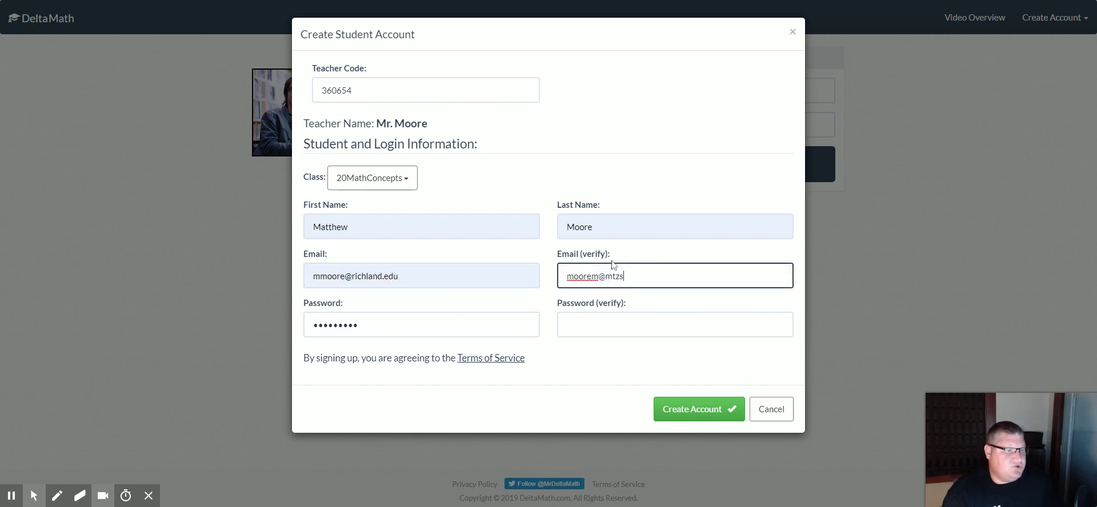
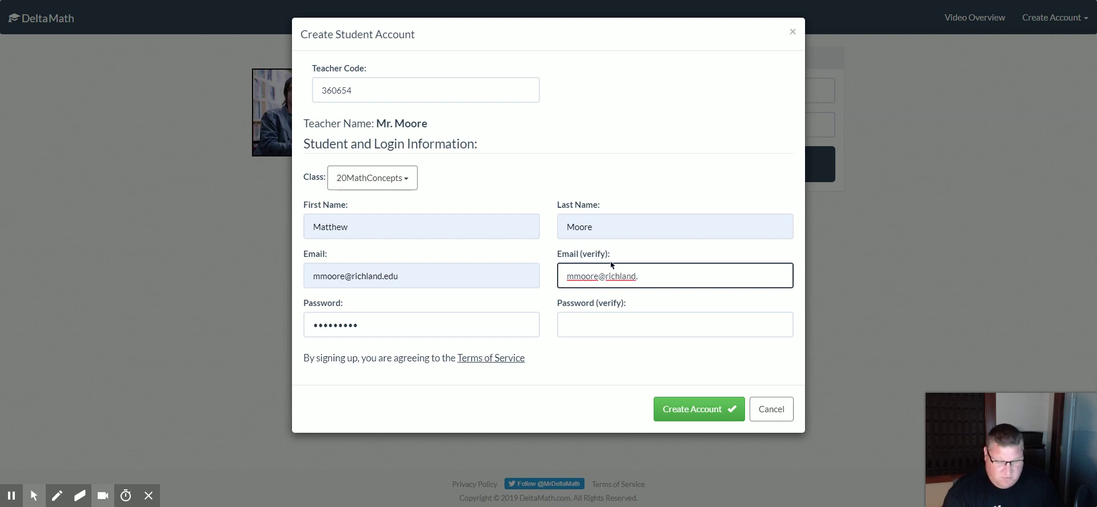
{"action": "left_click_drag", "start_coordinate": [443, 326], "coordinate": [232, 327]}
Enter a new password in Password and Password (verify), then submit the student account
{"action": "left_click", "coordinate": [1068, 20]}
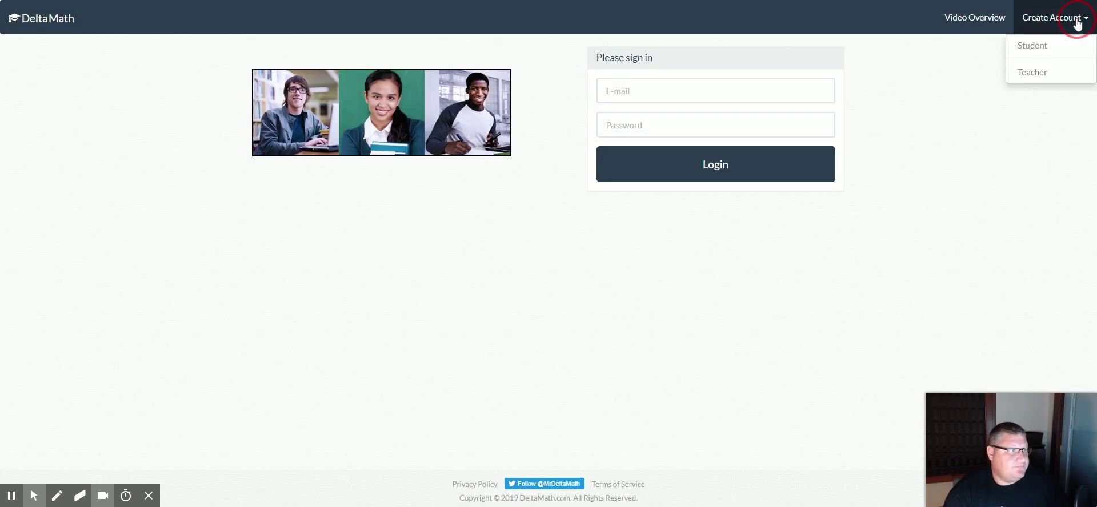
{"action": "left_click", "coordinate": [1023, 46]}
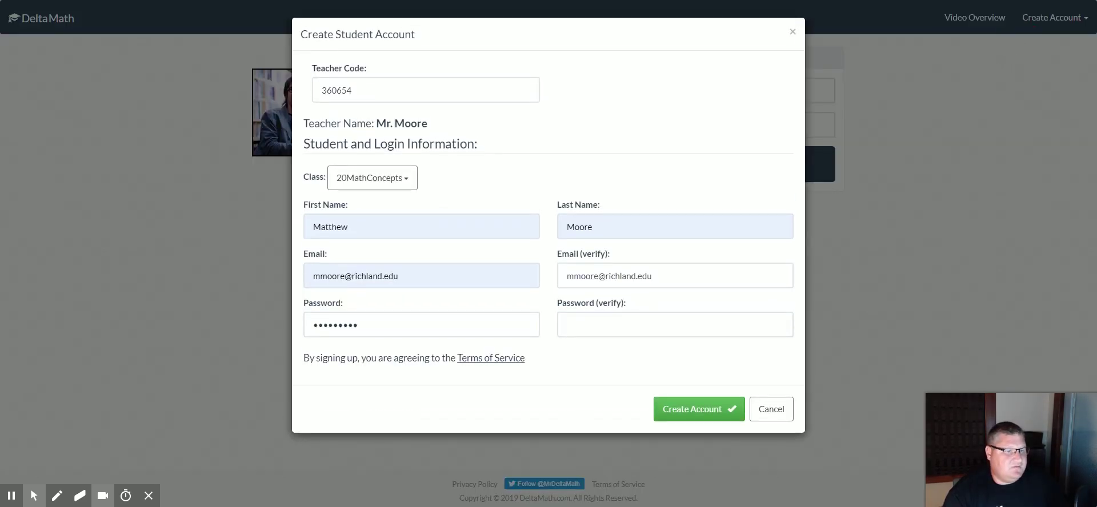
{"action": "left_click_drag", "start_coordinate": [394, 327], "coordinate": [322, 328]}
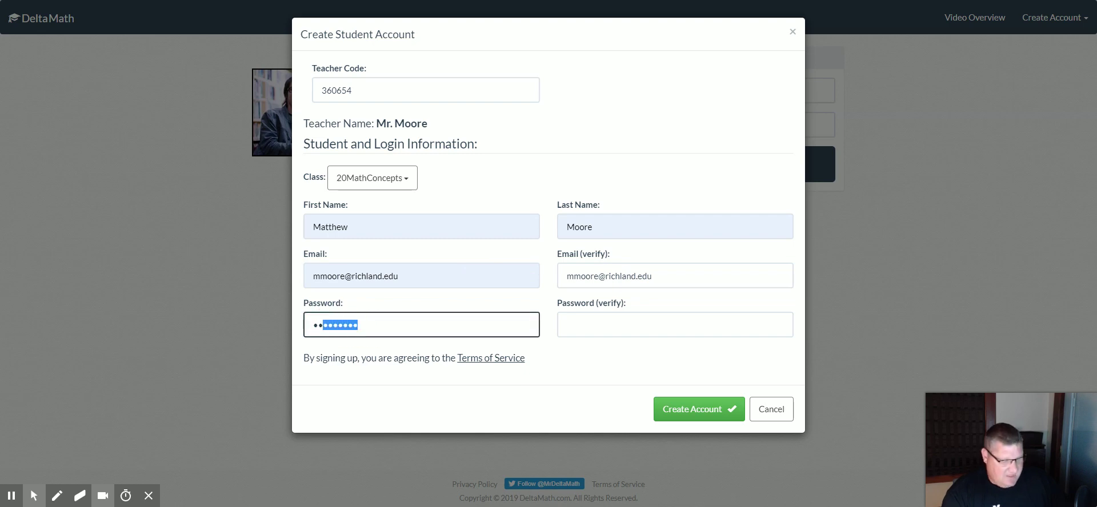
{"action": "key", "text": "BackSpace"}
{"action": "key", "text": "BackSpace"}
{"action": "key", "text": "BackSpace"}
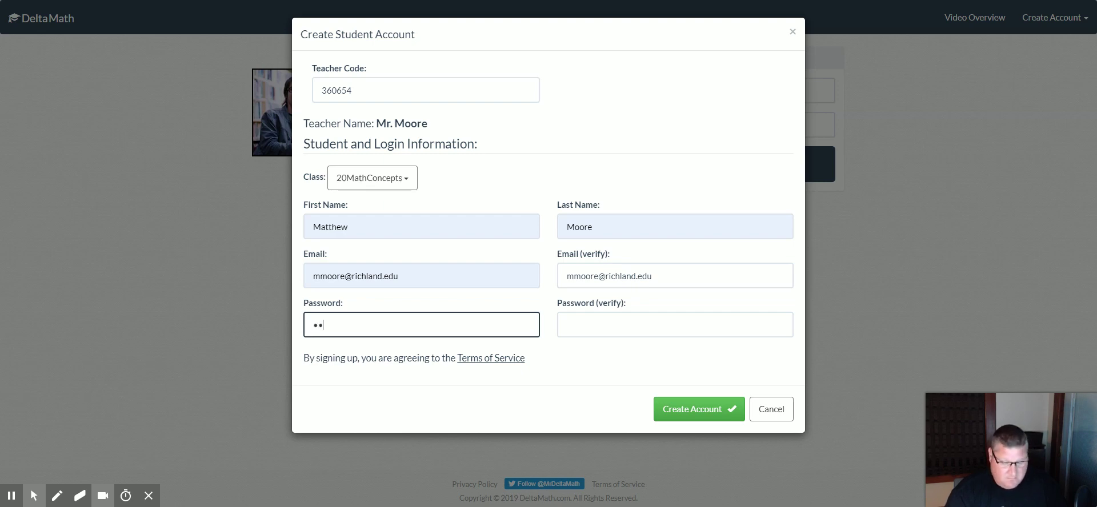
{"action": "type", "text": "•••••••"}
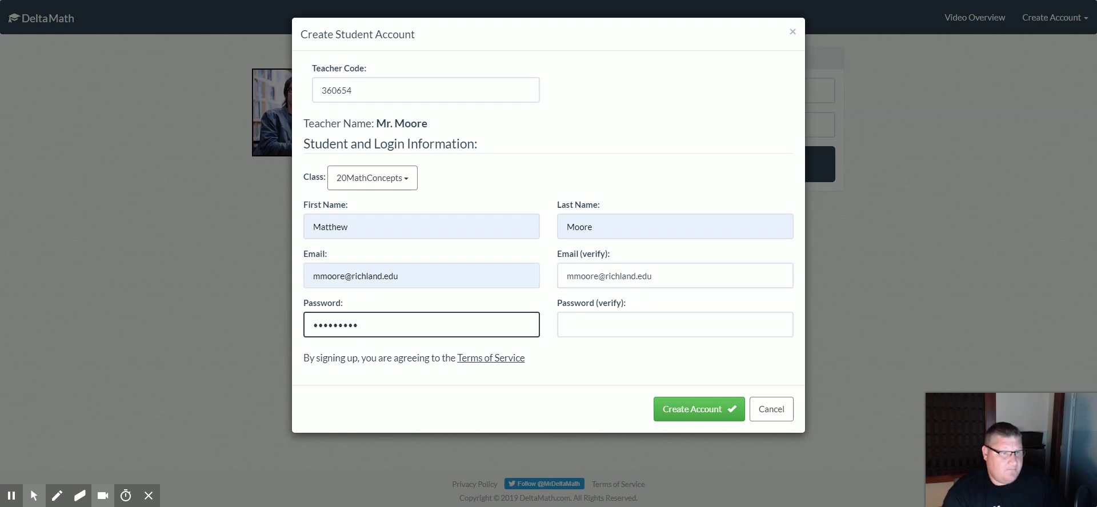
{"action": "left_click", "coordinate": [632, 316]}
{"action": "type", "text": "•••"}
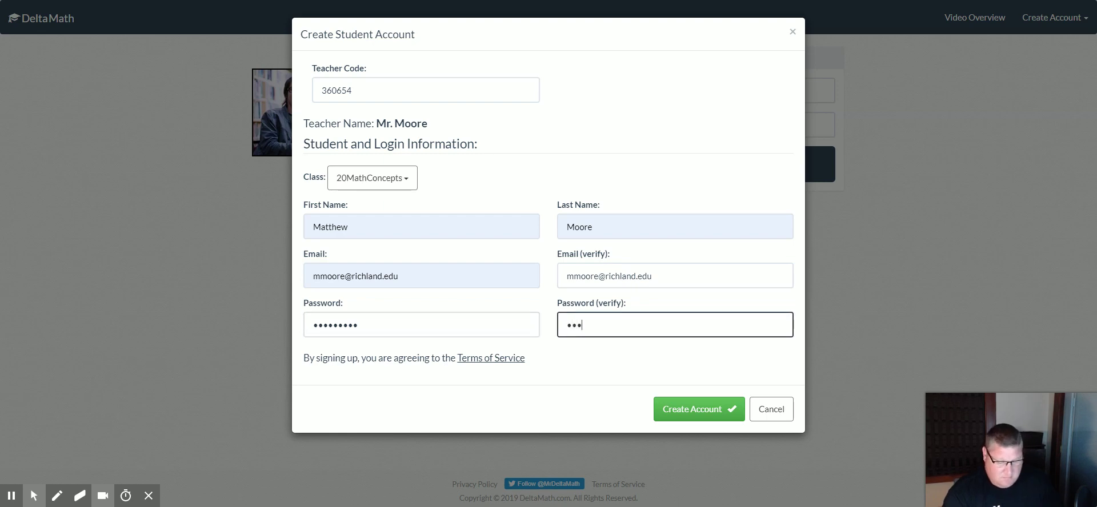
{"action": "type", "text": "••••••"}
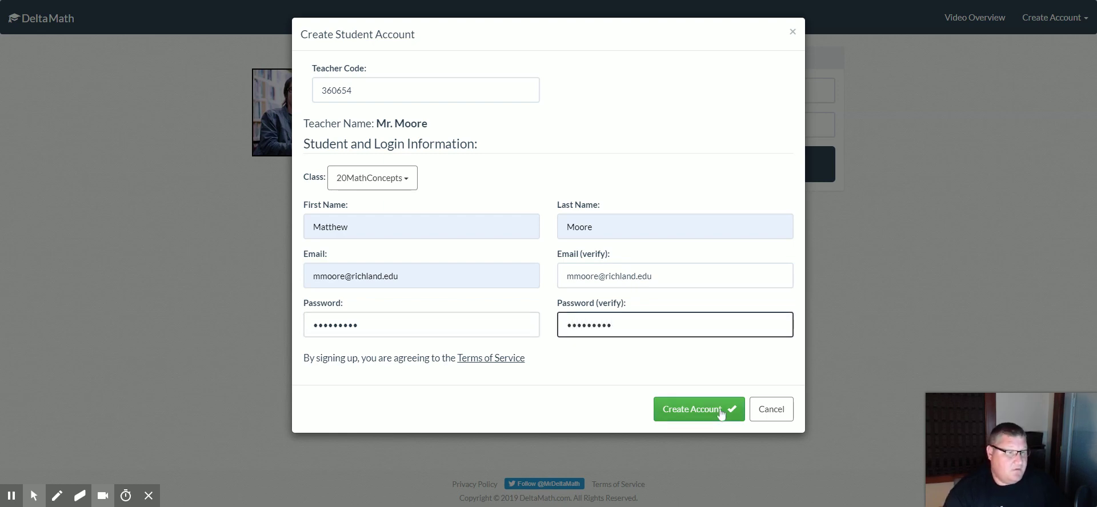
{"action": "left_click", "coordinate": [722, 412]}
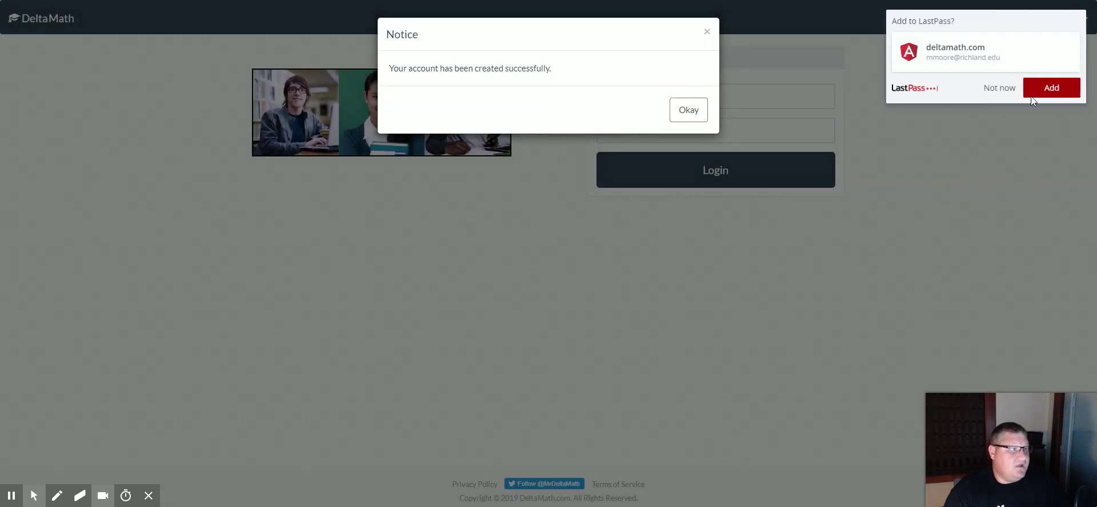
Save the new login, dismiss the success notice, and log in with the student's e-mail
{"action": "left_click", "coordinate": [1033, 93]}
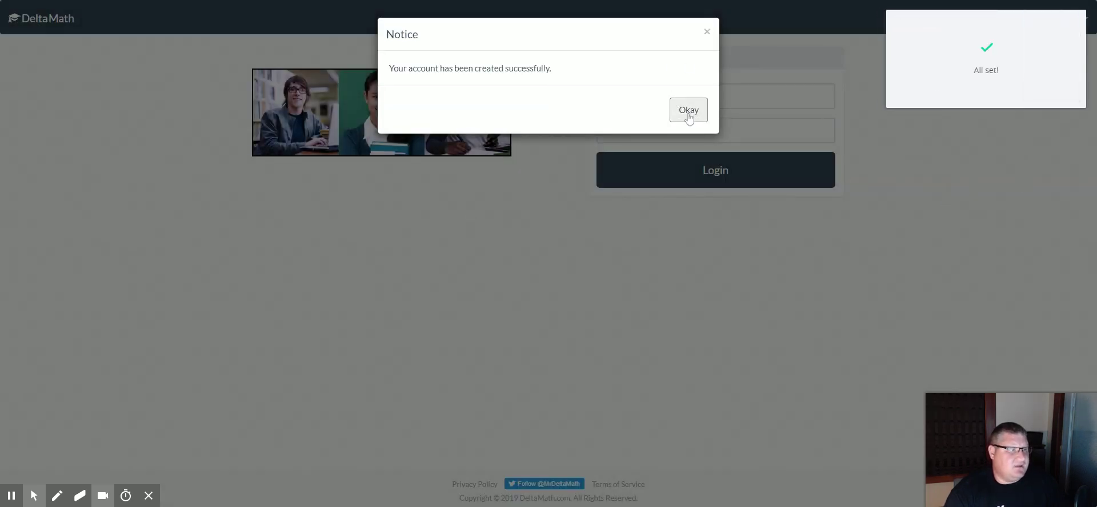
{"action": "left_click", "coordinate": [689, 112]}
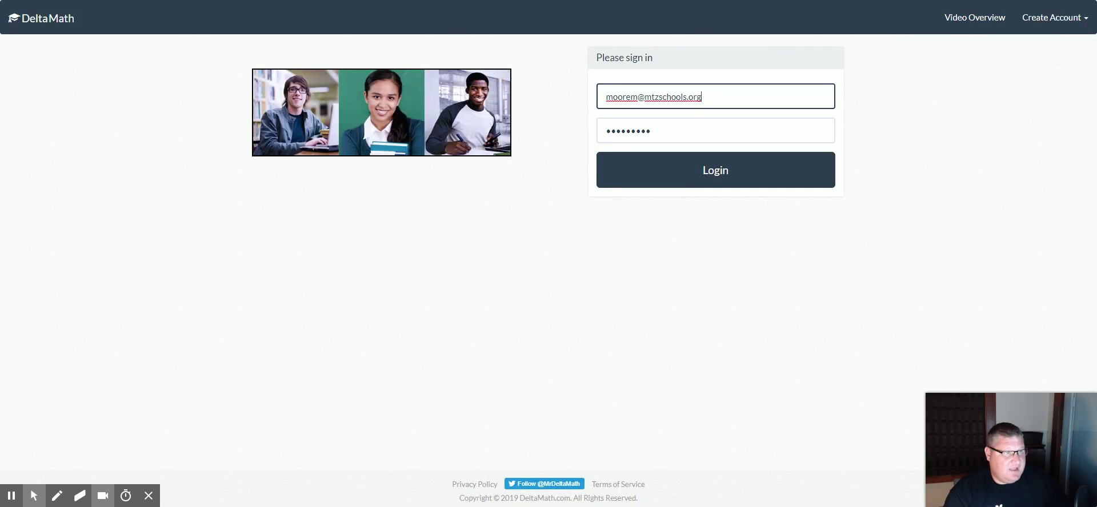
{"action": "left_click", "coordinate": [718, 98]}
{"action": "left_click_drag", "start_coordinate": [706, 97], "coordinate": [619, 97]}
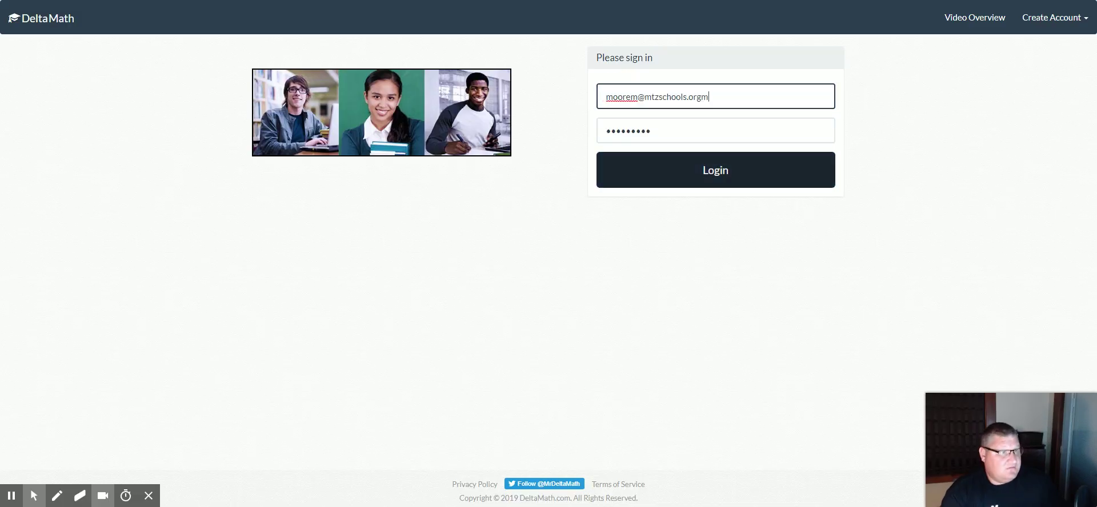
{"action": "key", "text": "BackSpace"}
{"action": "key", "text": "BackSpace"}
{"action": "key", "text": "BackSpace"}
{"action": "key", "text": "BackSpace"}
{"action": "key", "text": "BackSpace"}
{"action": "key", "text": "BackSpace"}
{"action": "key", "text": "BackSpace"}
{"action": "key", "text": "BackSpace"}
{"action": "key", "text": "BackSpace"}
{"action": "key", "text": "BackSpace"}
{"action": "key", "text": "BackSpace"}
{"action": "key", "text": "BackSpace"}
{"action": "key", "text": "BackSpace"}
{"action": "key", "text": "BackSpace"}
{"action": "key", "text": "BackSpace"}
{"action": "key", "text": "BackSpace"}
{"action": "key", "text": "BackSpace"}
{"action": "key", "text": "BackSpace"}
{"action": "key", "text": "BackSpace"}
{"action": "key", "text": "BackSpace"}
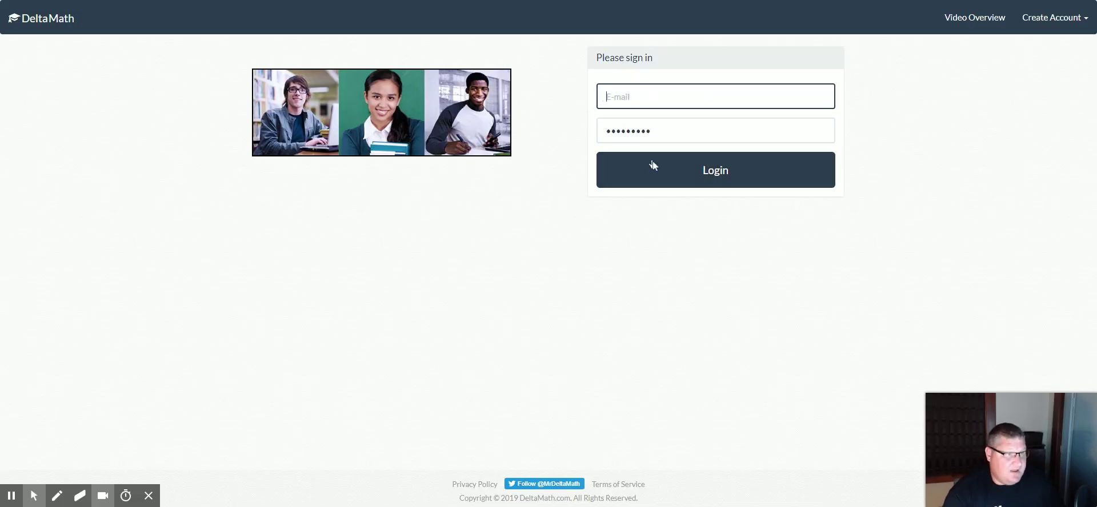
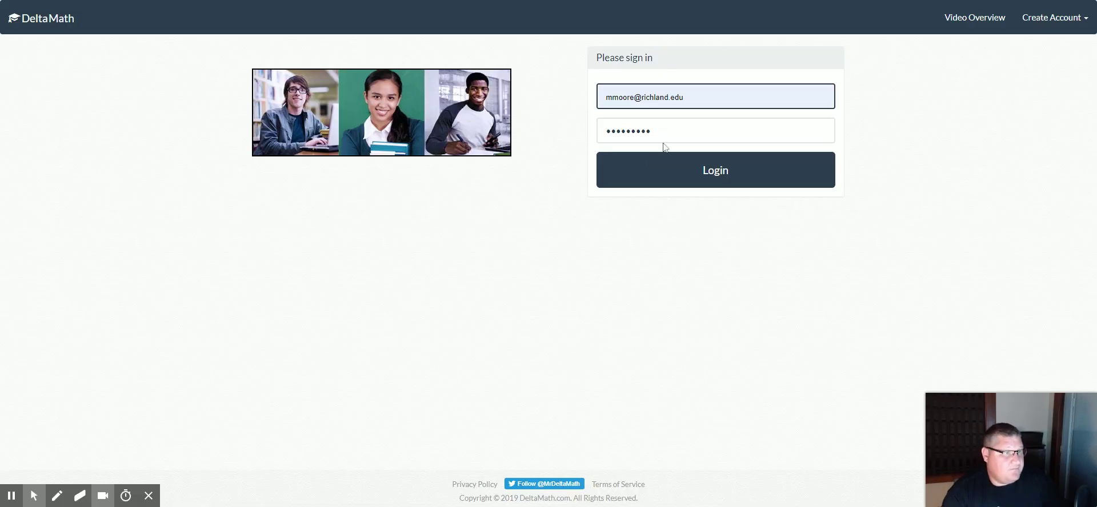
{"action": "left_click", "coordinate": [664, 146]}
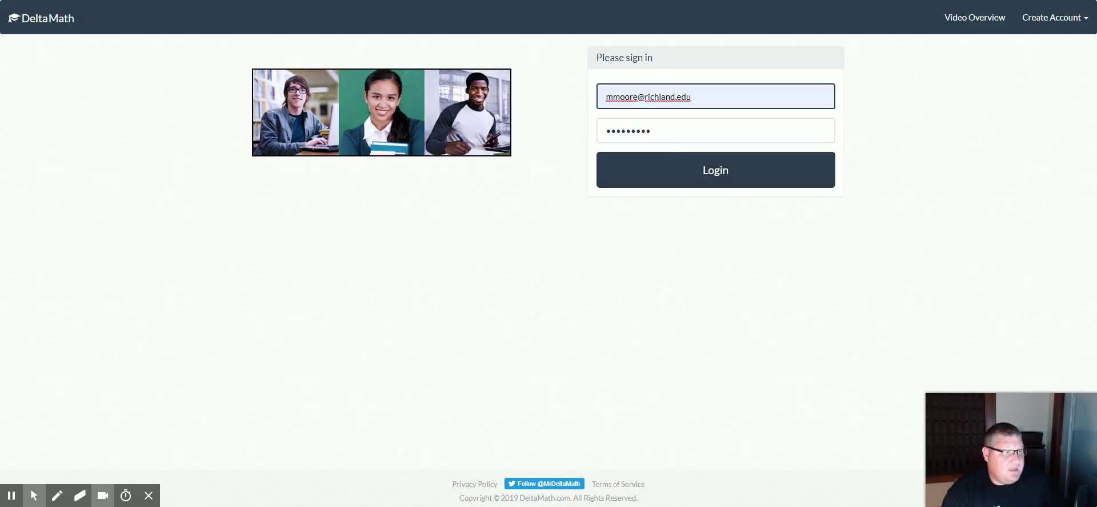
{"action": "left_click", "coordinate": [680, 177]}
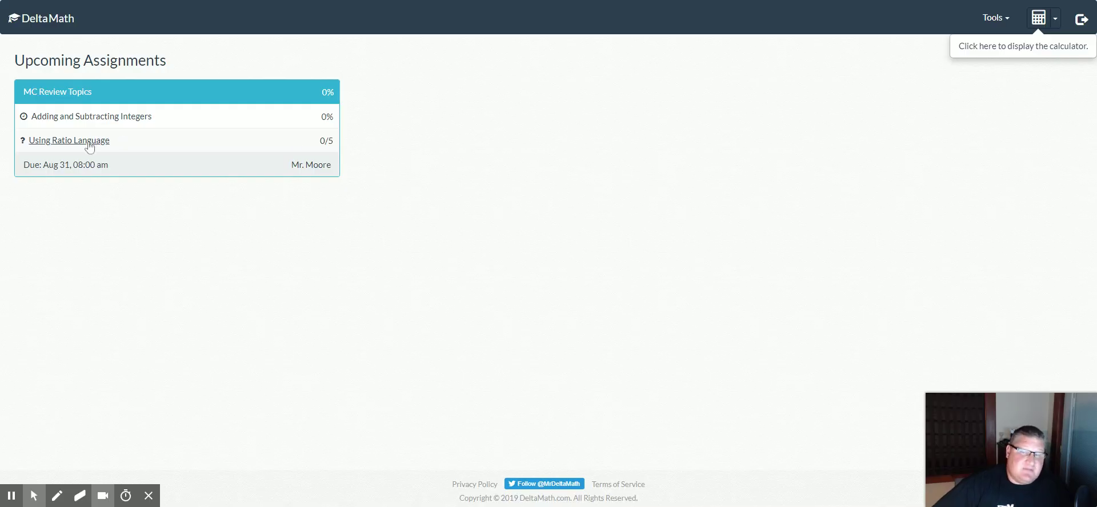
Open Using Ratio Language and submit 3 to 4 for the London-to-Khloe books problem
{"action": "left_click", "coordinate": [89, 140]}
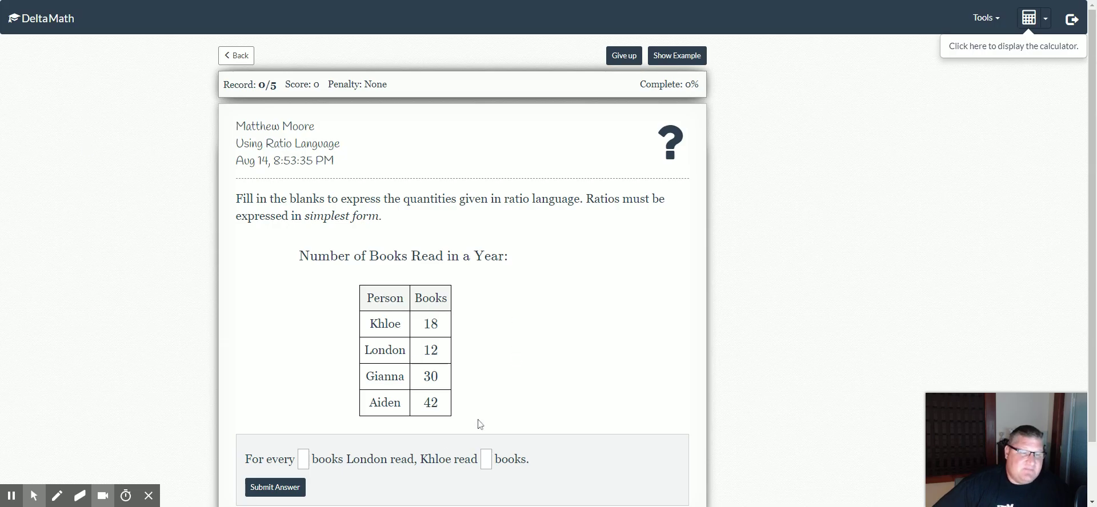
{"action": "left_click", "coordinate": [303, 459]}
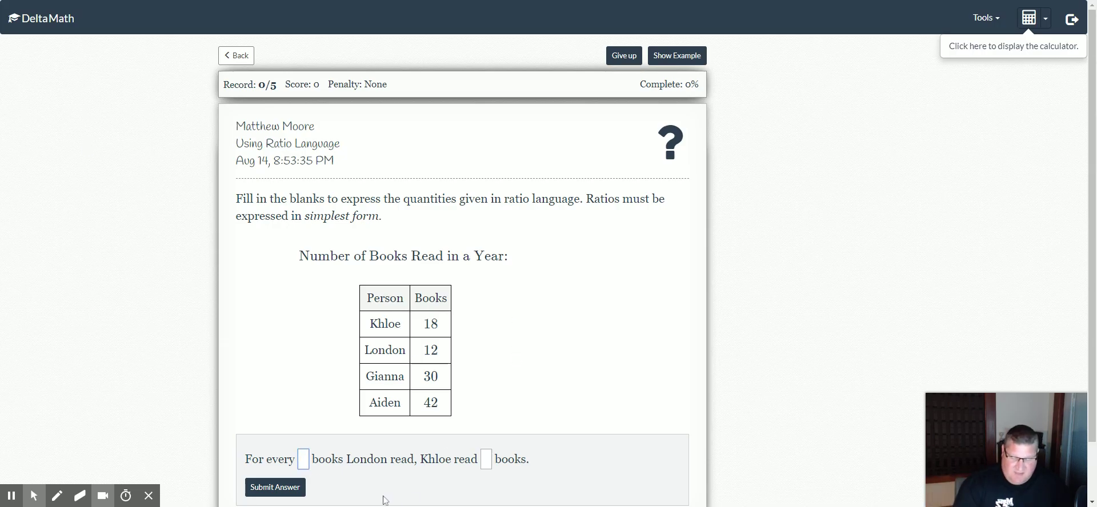
{"action": "type", "text": "3"}
{"action": "left_click", "coordinate": [486, 461]}
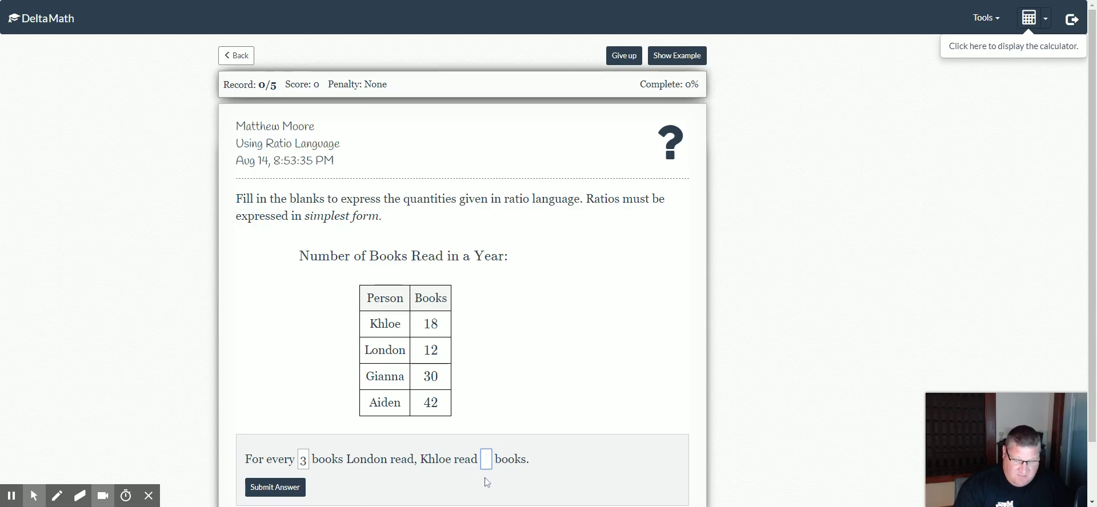
{"action": "type", "text": "4"}
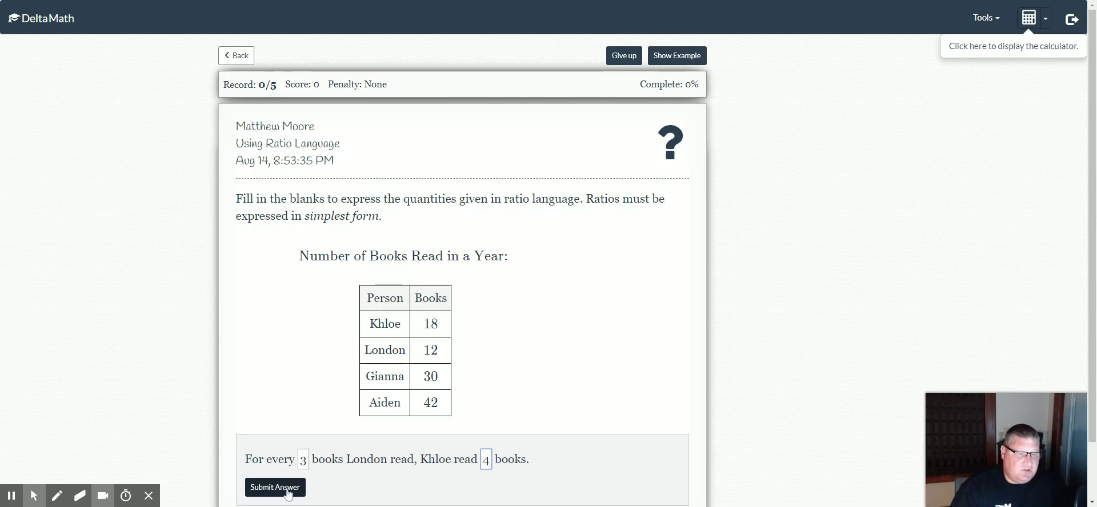
{"action": "left_click", "coordinate": [285, 489]}
{"action": "left_click", "coordinate": [658, 141]}
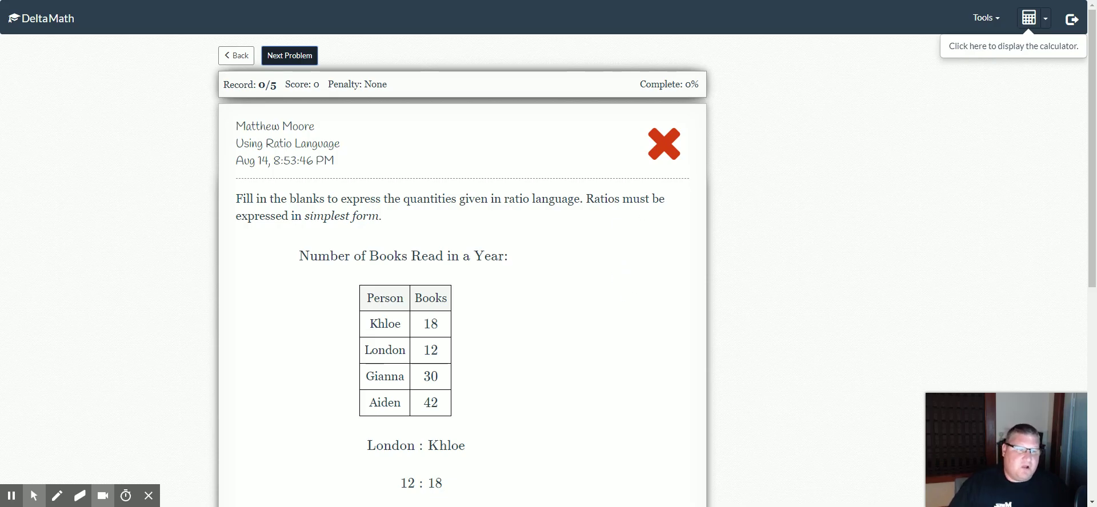
Review the solution for the missed problem and go to the next problem
{"action": "scroll", "coordinate": [543, 289], "scroll_direction": "down", "scroll_amount": 7}
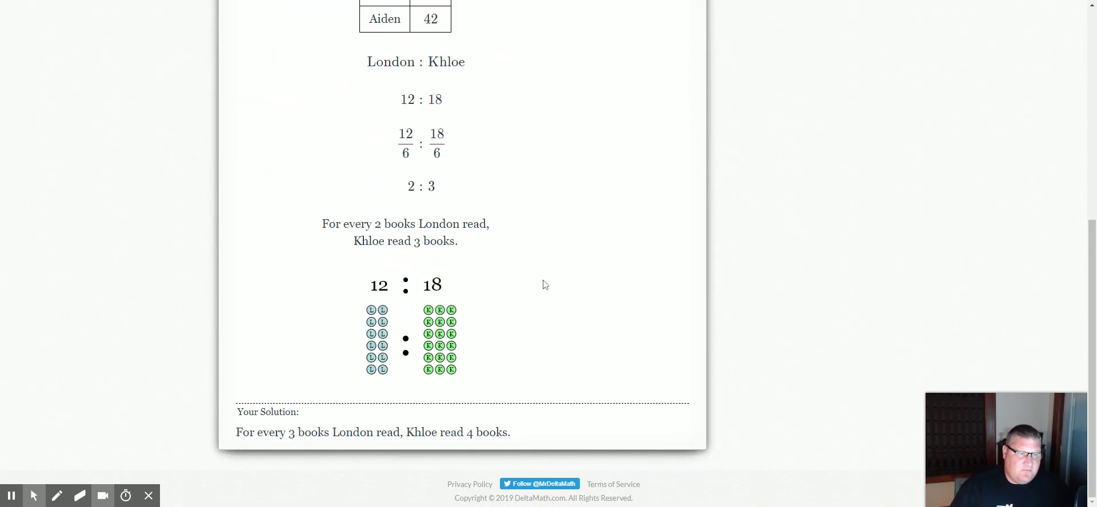
{"action": "scroll", "coordinate": [544, 285], "scroll_direction": "up", "scroll_amount": 7}
{"action": "left_click", "coordinate": [304, 61]}
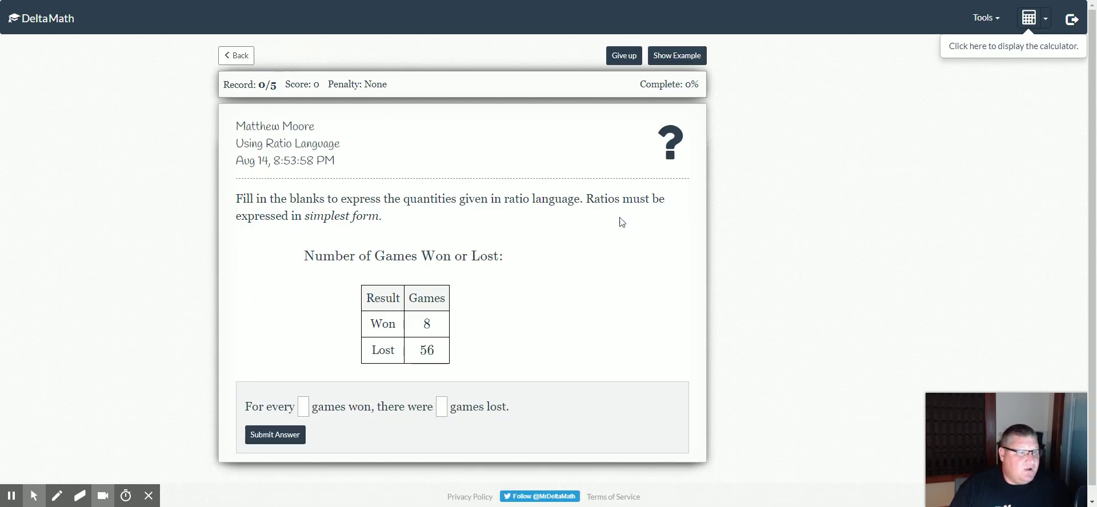
Answer the games won-to-lost problem as 1 to 7 and submit it
{"action": "left_click", "coordinate": [303, 407]}
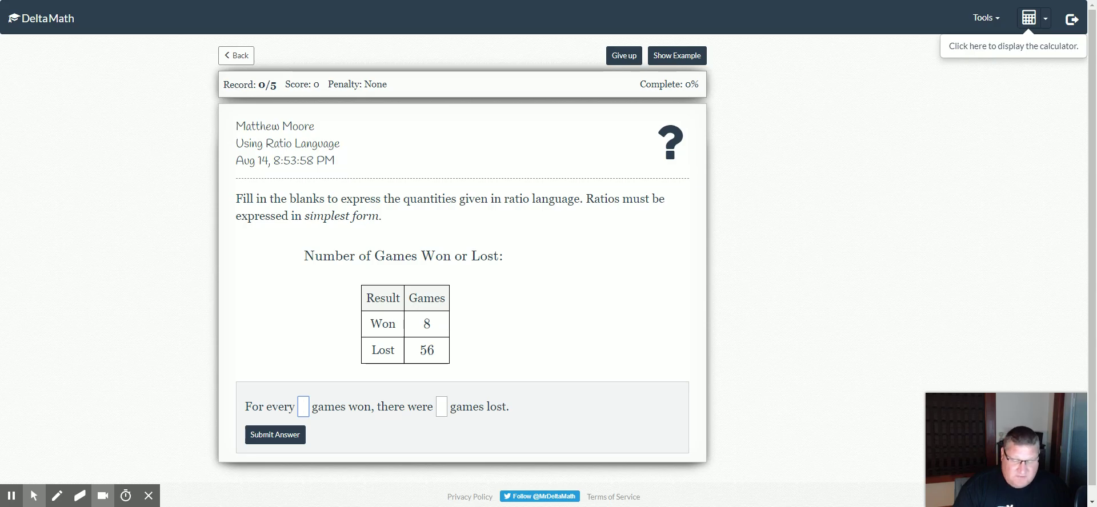
{"action": "type", "text": "1"}
{"action": "key", "text": "Tab"}
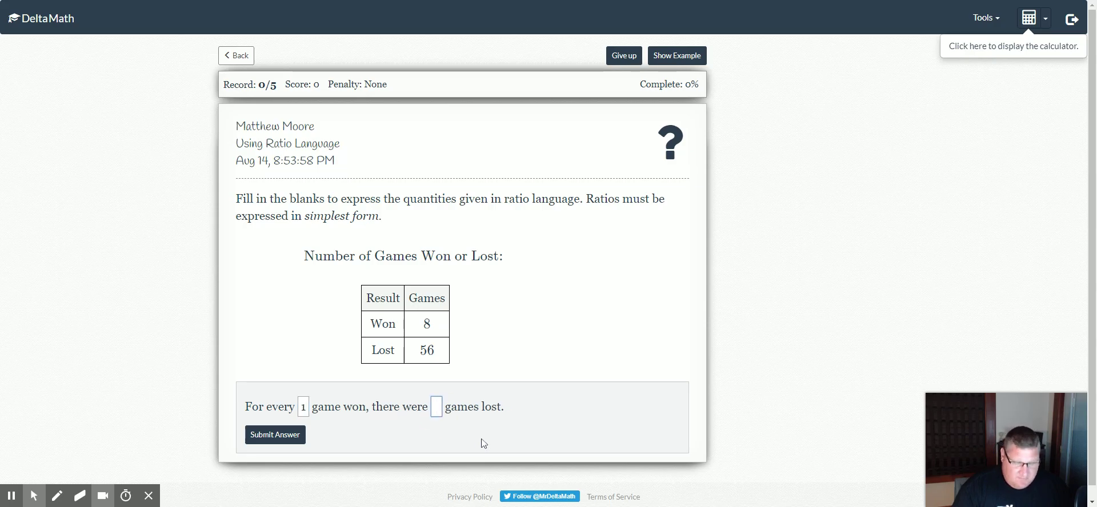
{"action": "type", "text": "7"}
{"action": "left_click", "coordinate": [302, 438]}
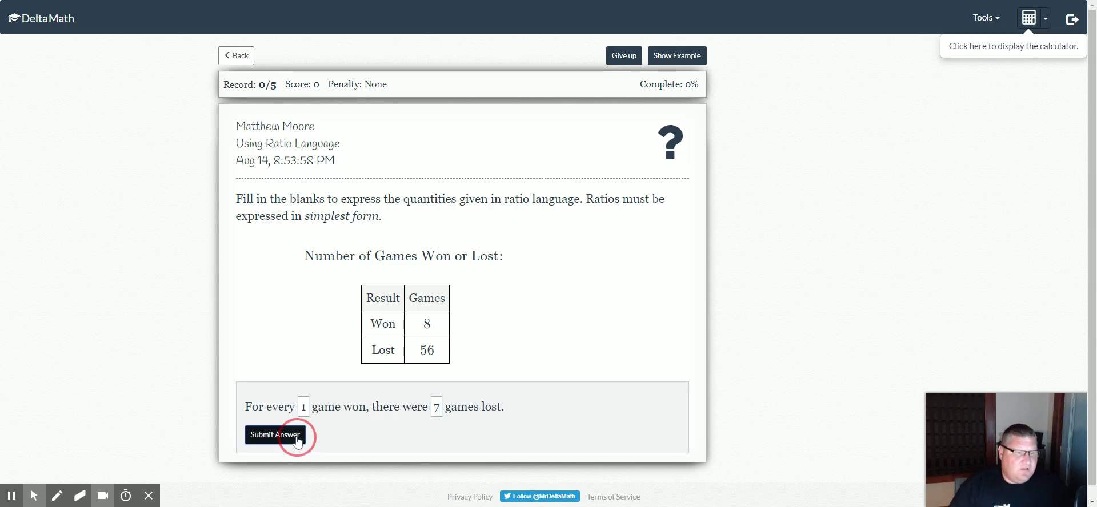
{"action": "left_click", "coordinate": [657, 135]}
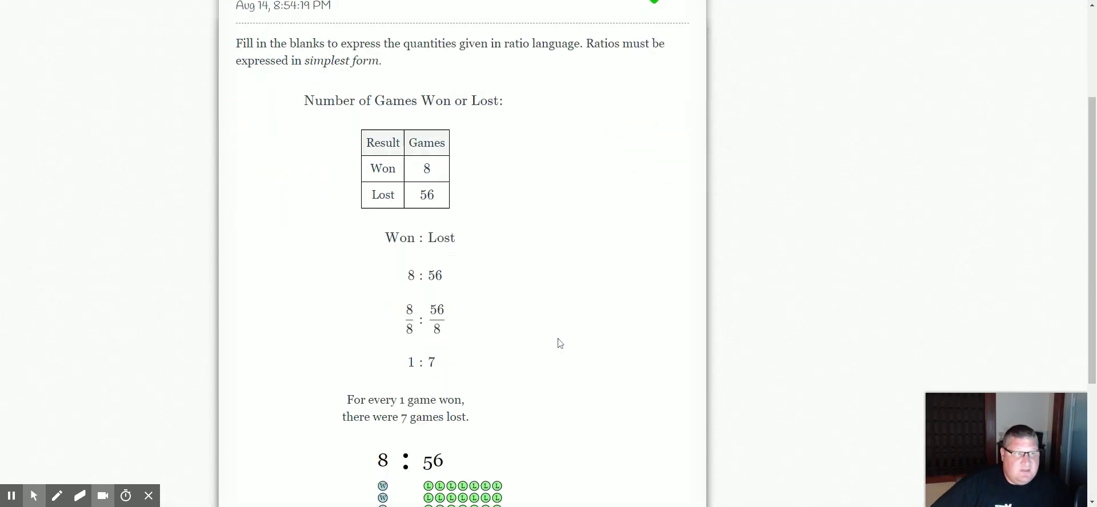
Review the worked solution and the 1/5 record, then return to Upcoming Assignments
{"action": "scroll", "coordinate": [559, 342], "scroll_direction": "down", "scroll_amount": 5}
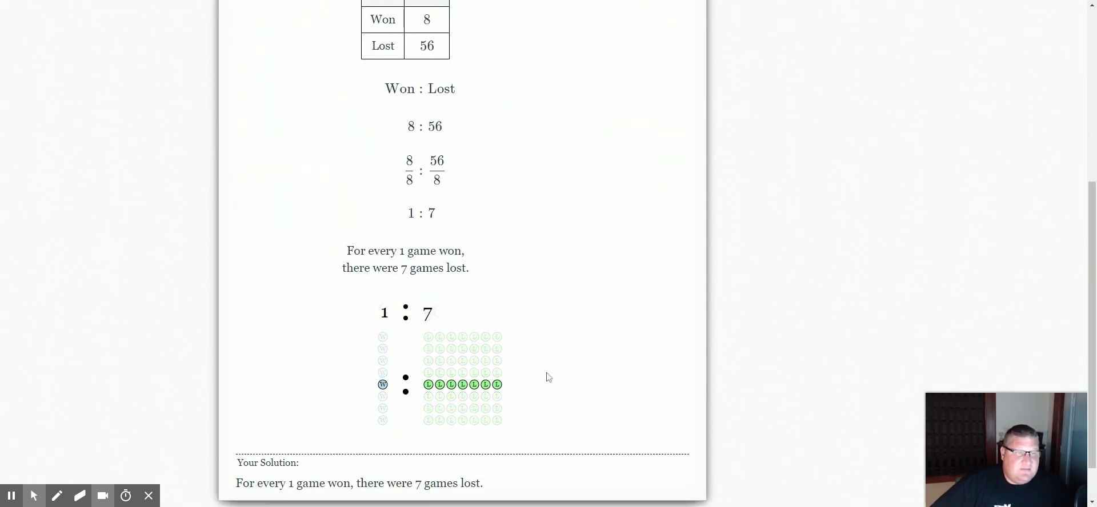
{"action": "scroll", "coordinate": [548, 375], "scroll_direction": "up", "scroll_amount": 5}
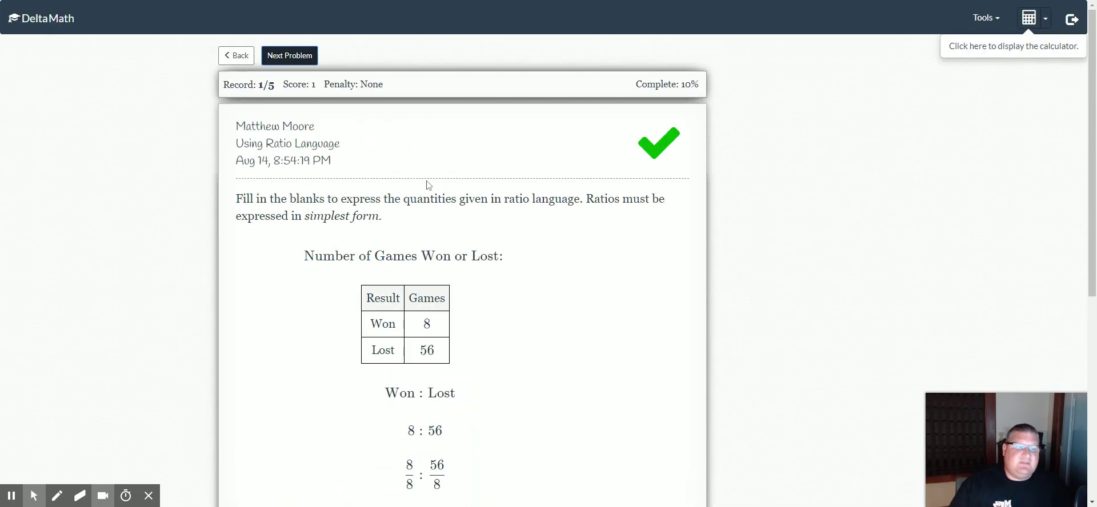
{"action": "mouse_move", "coordinate": [249, 94]}
{"action": "left_click_drag", "start_coordinate": [258, 85], "coordinate": [297, 85]}
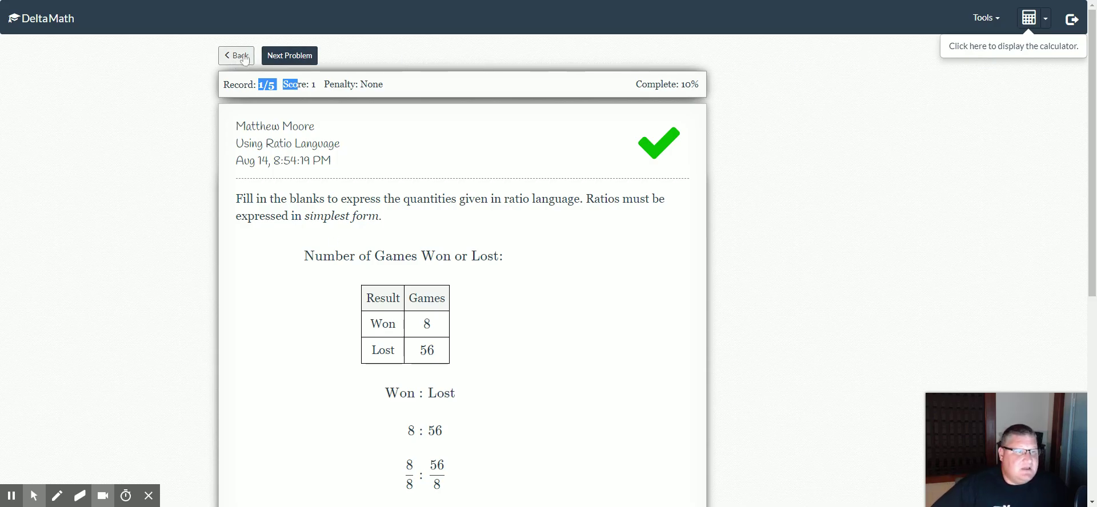
{"action": "left_click", "coordinate": [243, 57]}
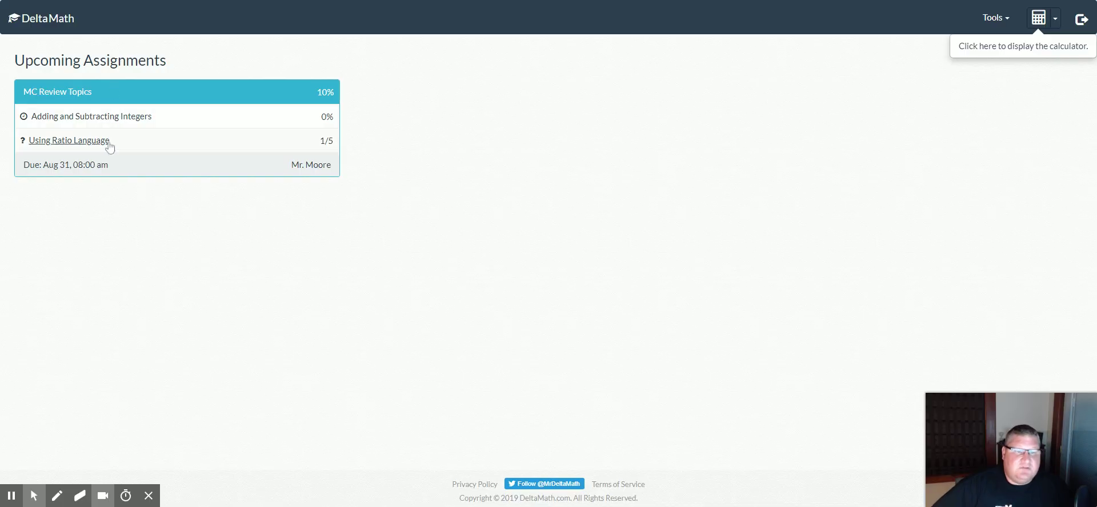
Log out of the student account and sign in as the teacher
{"action": "left_click", "coordinate": [1081, 20]}
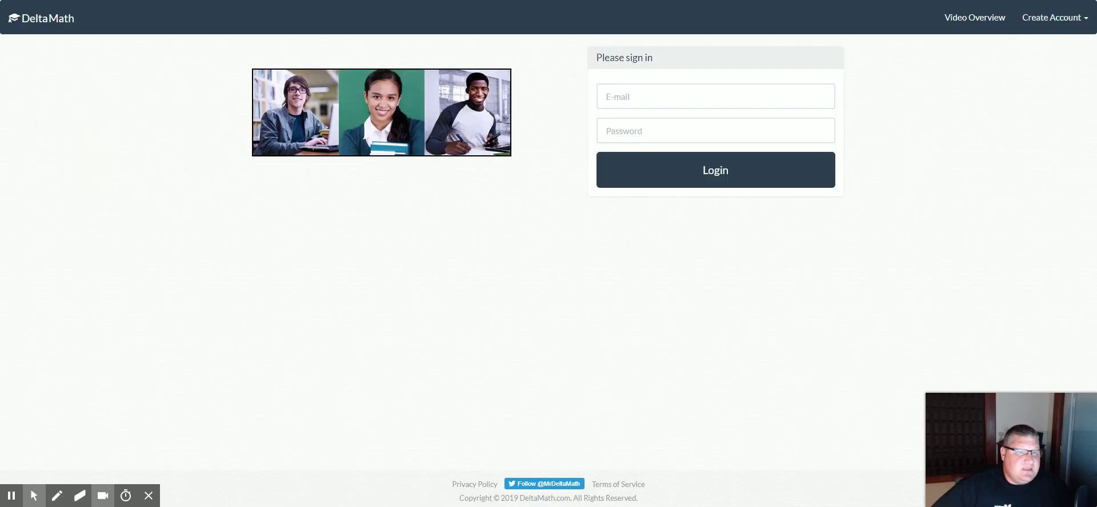
{"action": "left_click", "coordinate": [825, 97]}
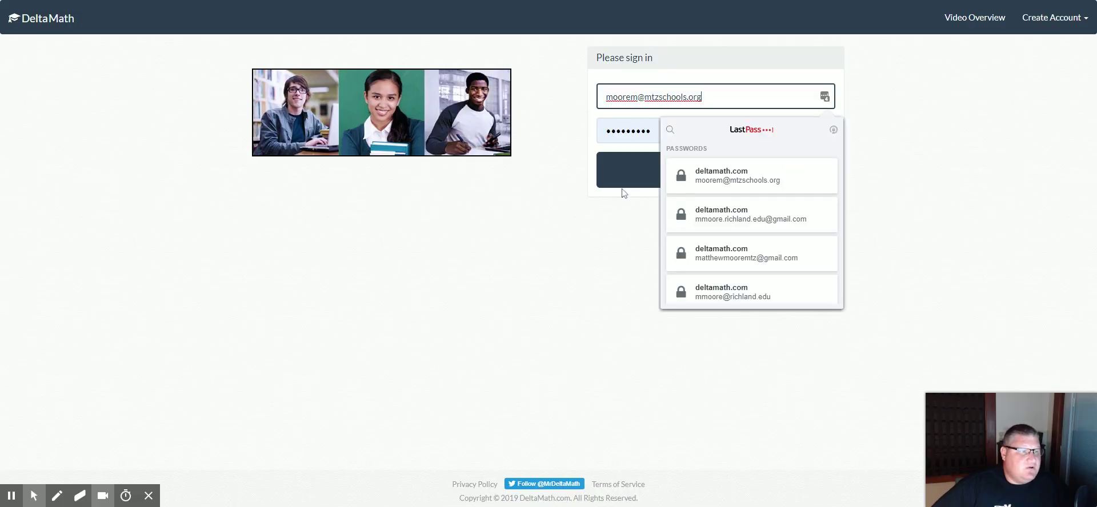
{"action": "left_click", "coordinate": [614, 262]}
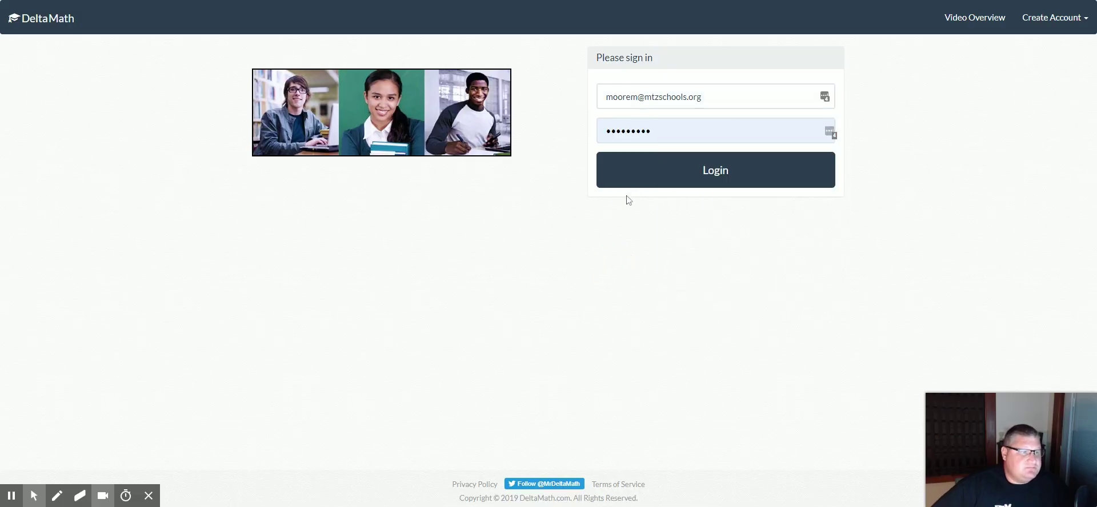
{"action": "left_click", "coordinate": [631, 163]}
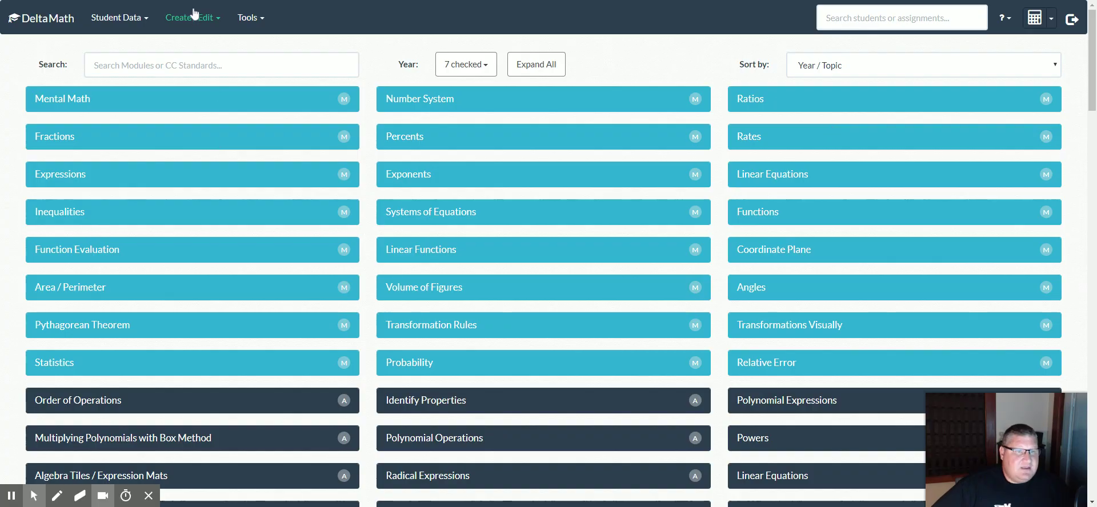
Open the student's 20Precalc results and expand PC Review topics and PC Complete the Square
{"action": "left_click", "coordinate": [127, 23]}
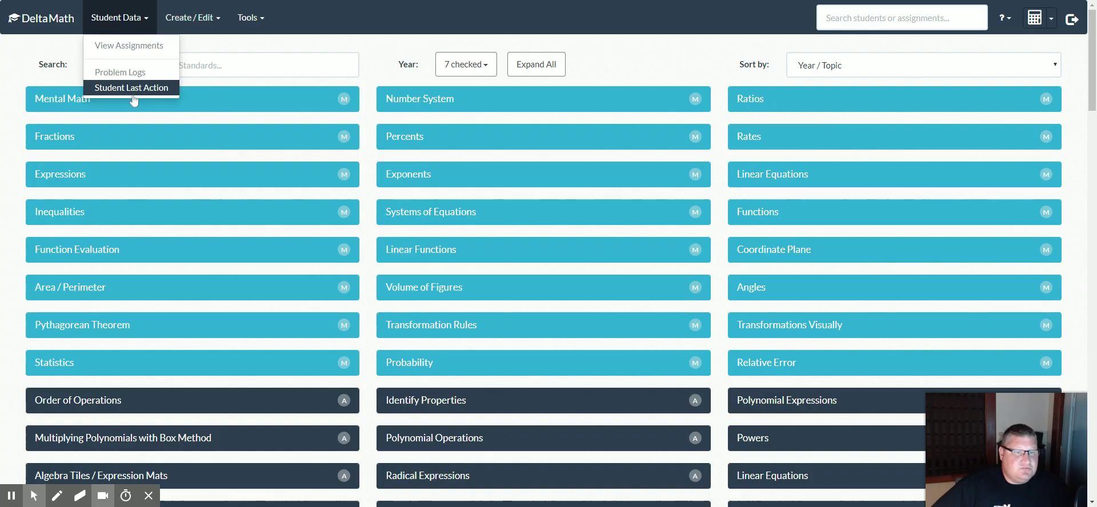
{"action": "left_click", "coordinate": [134, 50]}
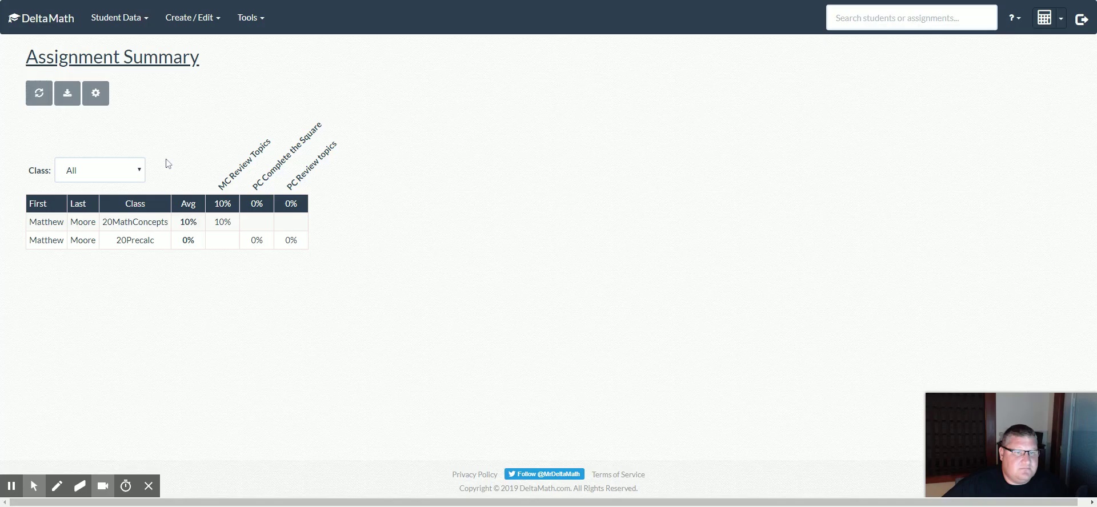
{"action": "left_click", "coordinate": [46, 240]}
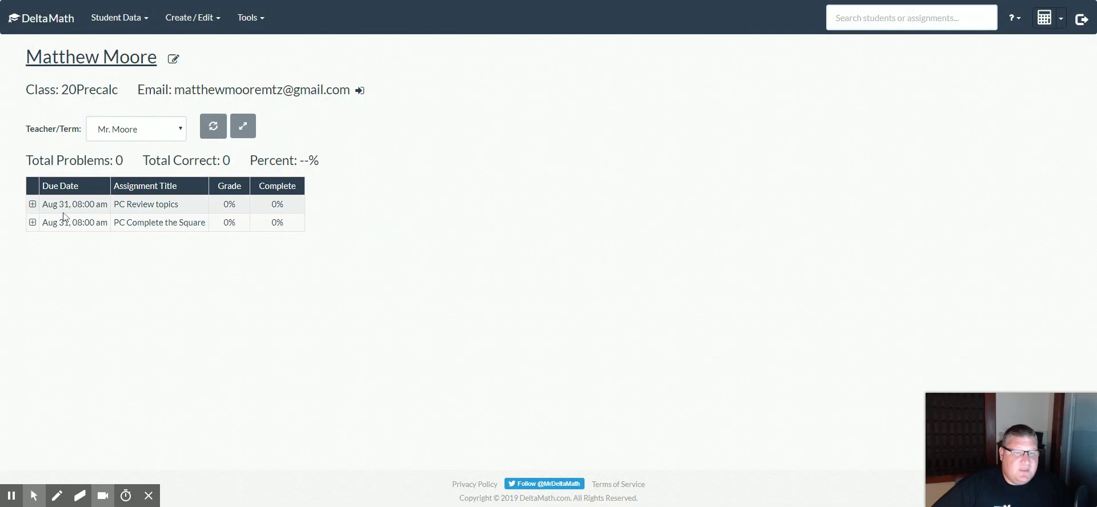
{"action": "left_click", "coordinate": [33, 204]}
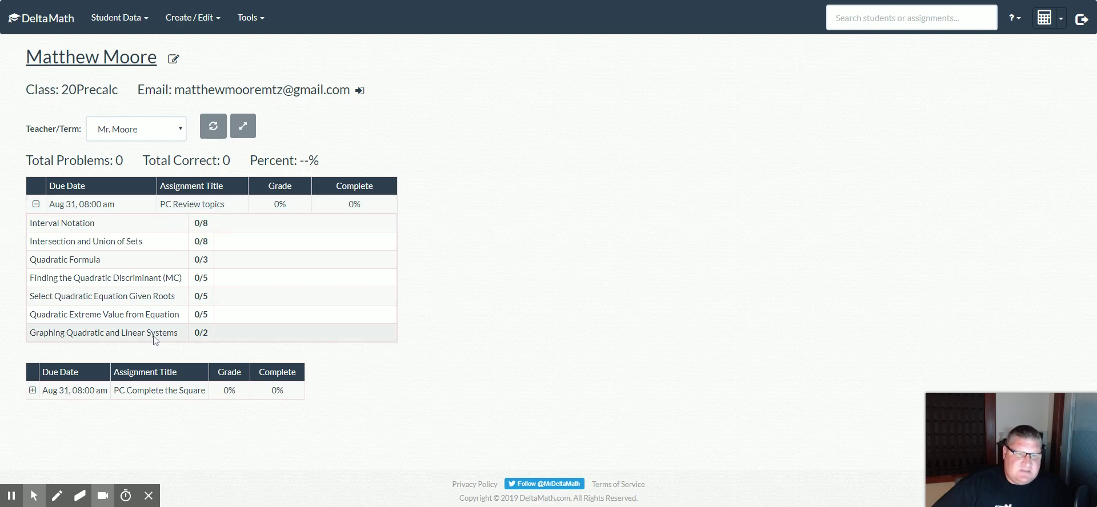
{"action": "left_click", "coordinate": [32, 391]}
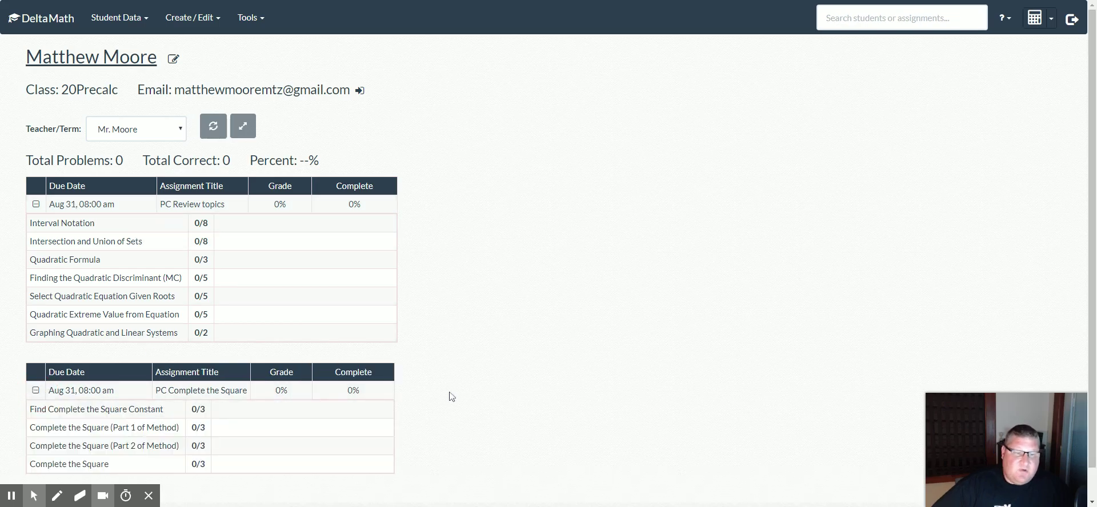
{"action": "scroll", "coordinate": [234, 400], "scroll_direction": "down", "scroll_amount": 1}
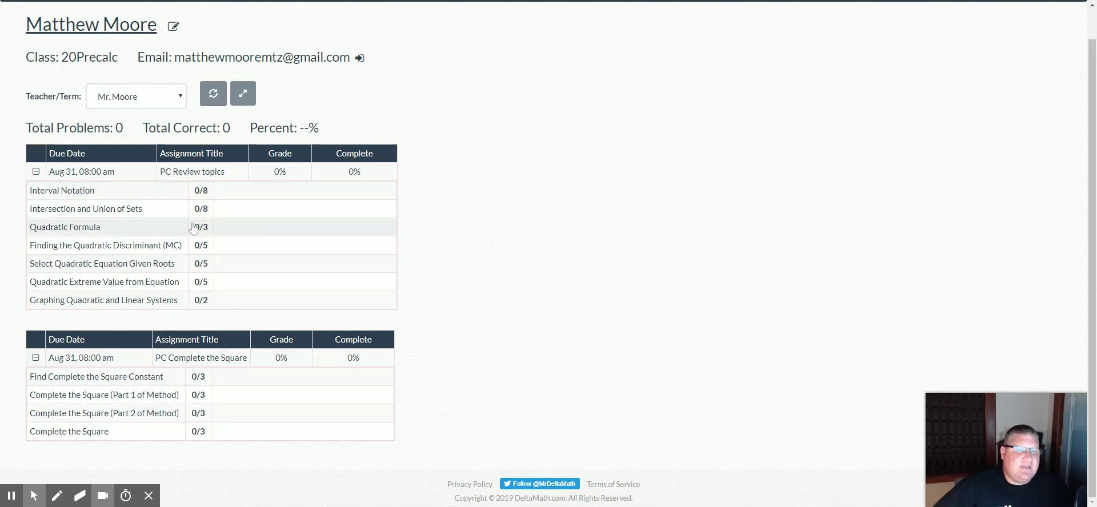
Open the student's 20MathConcepts results and expand MC Review Topics
{"action": "left_click", "coordinate": [23, 2]}
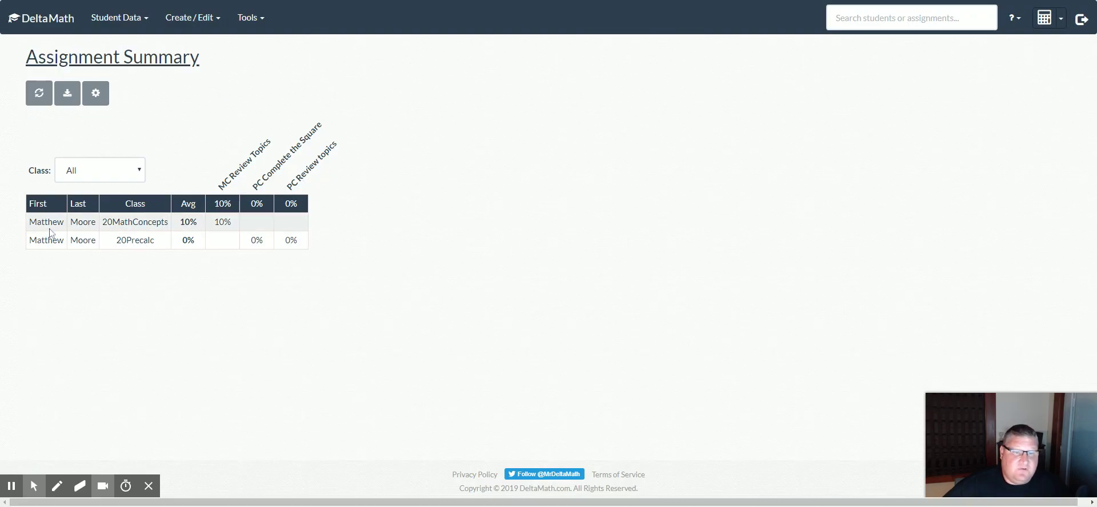
{"action": "left_click", "coordinate": [49, 228]}
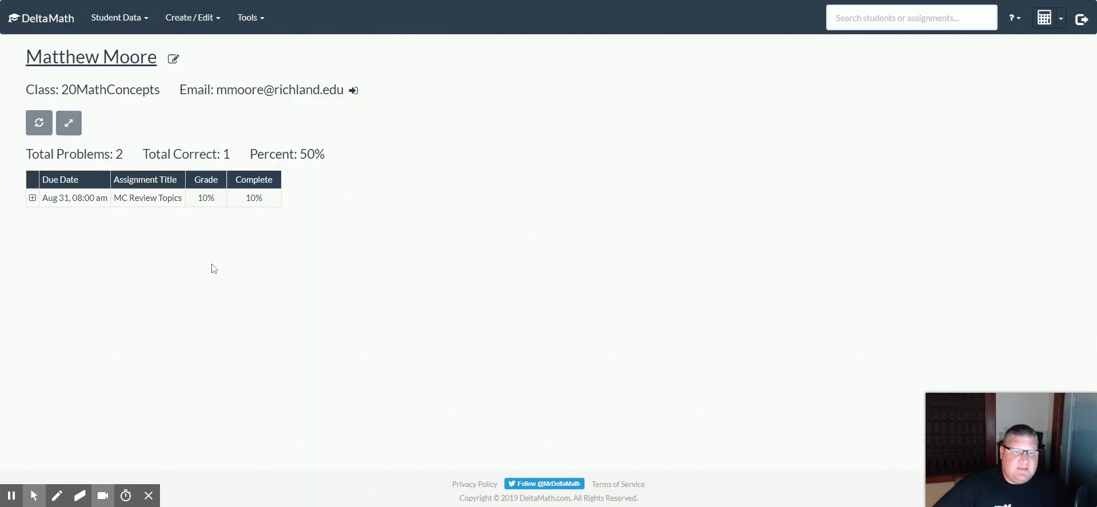
{"action": "left_click", "coordinate": [33, 198]}
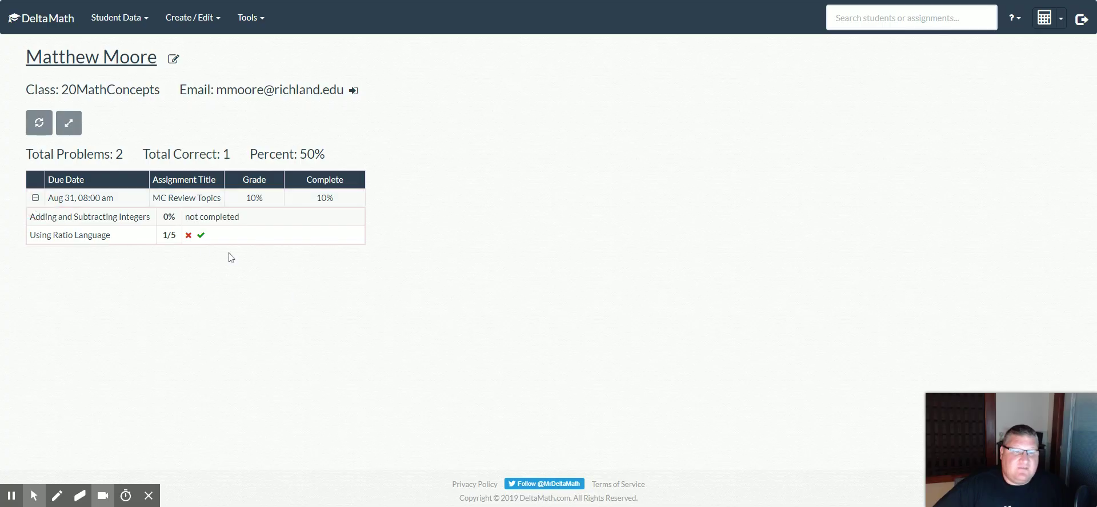
Inspect the incorrect Using Ratio Language problem, then return to the results page
{"action": "mouse_move", "coordinate": [192, 240]}
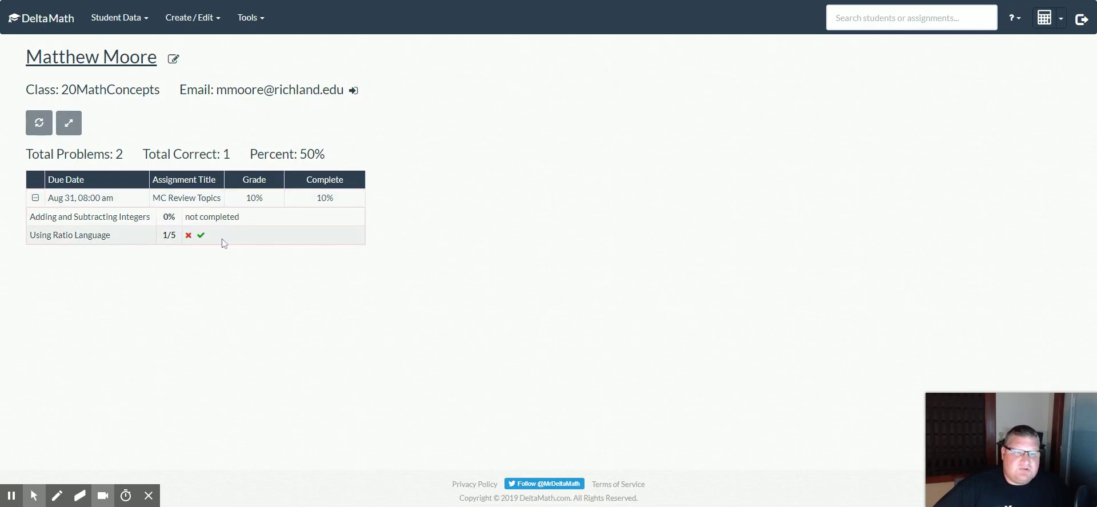
{"action": "left_click", "coordinate": [189, 236]}
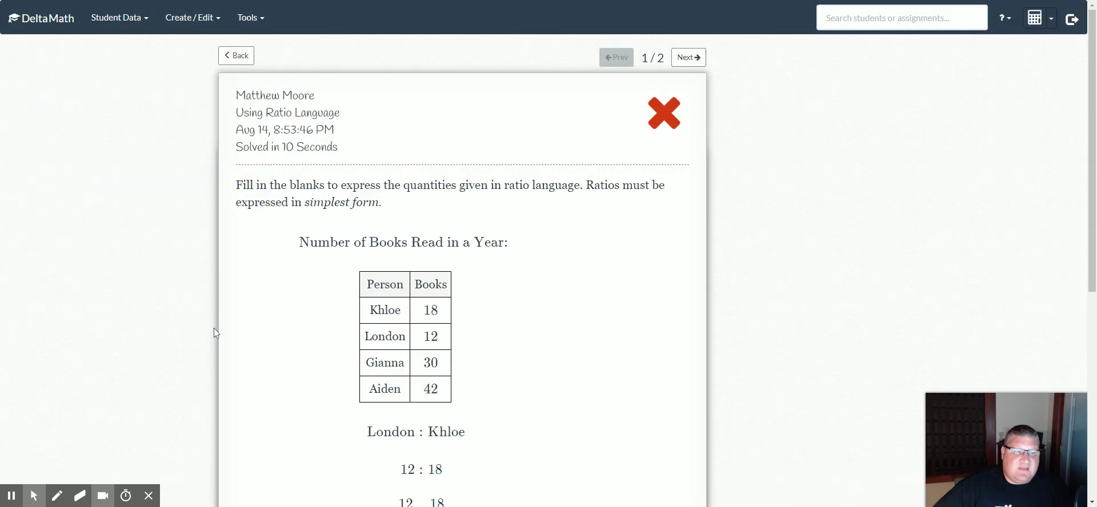
{"action": "scroll", "coordinate": [593, 303], "scroll_direction": "down", "scroll_amount": 6}
{"action": "scroll", "coordinate": [588, 303], "scroll_direction": "up", "scroll_amount": 6}
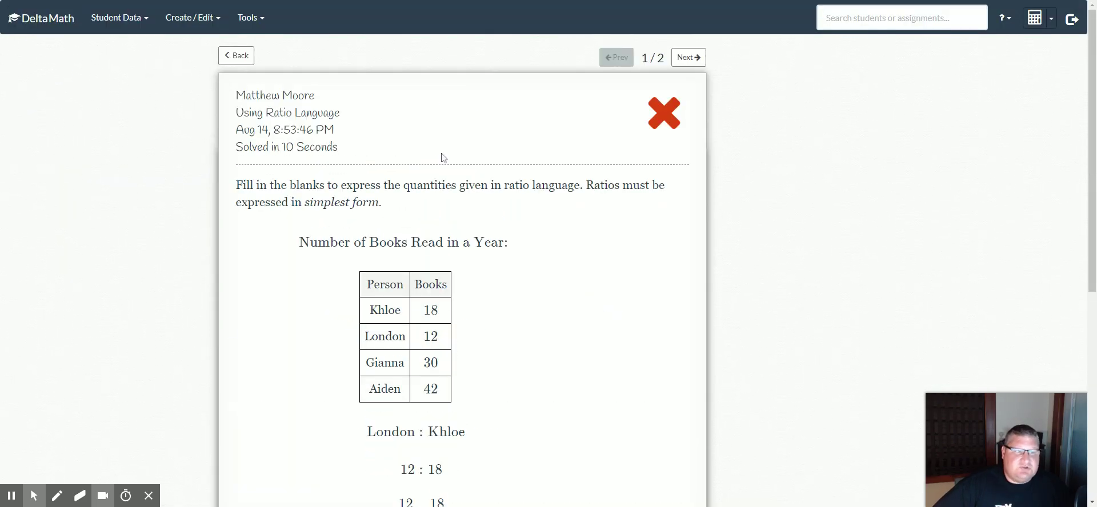
{"action": "left_click", "coordinate": [236, 56]}
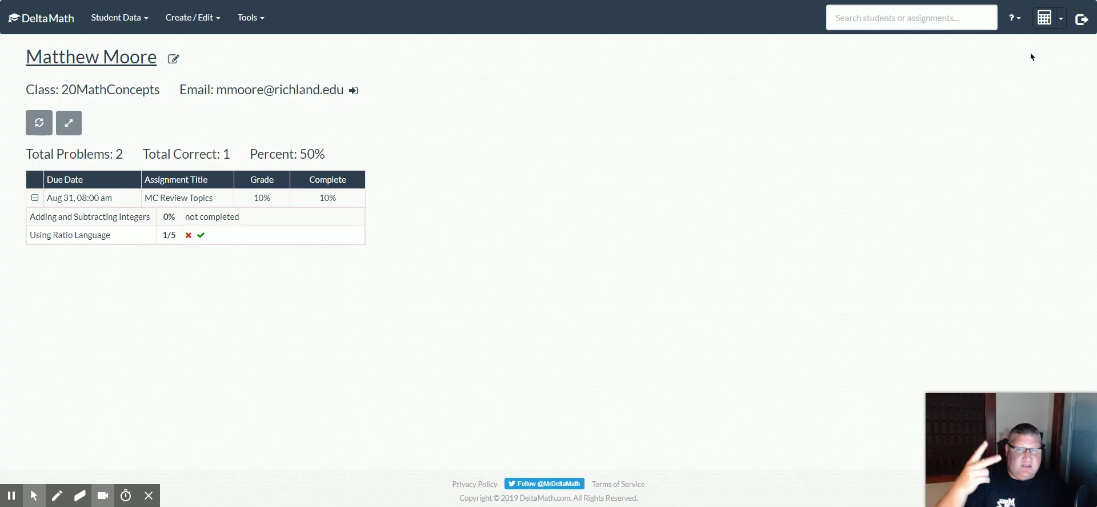
Re-login as teacher, view Tools > Login / School Information, then sign out
{"action": "left_click", "coordinate": [1081, 21]}
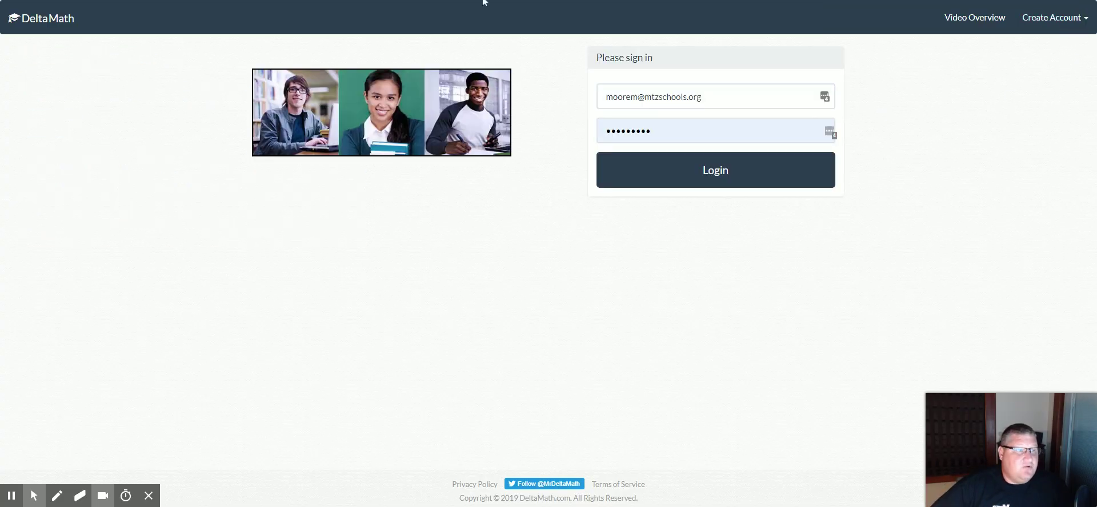
{"action": "left_click", "coordinate": [741, 176]}
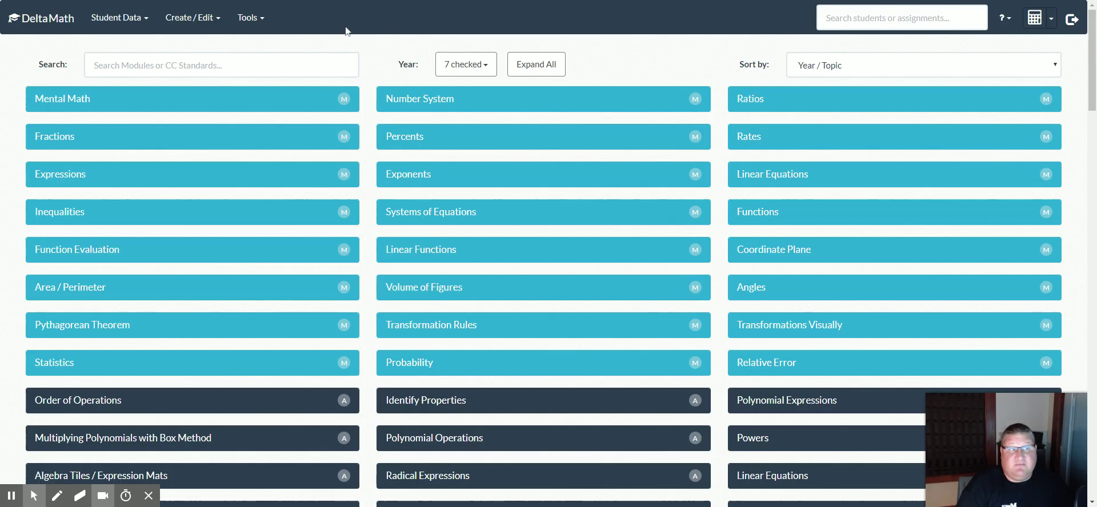
{"action": "left_click", "coordinate": [249, 17]}
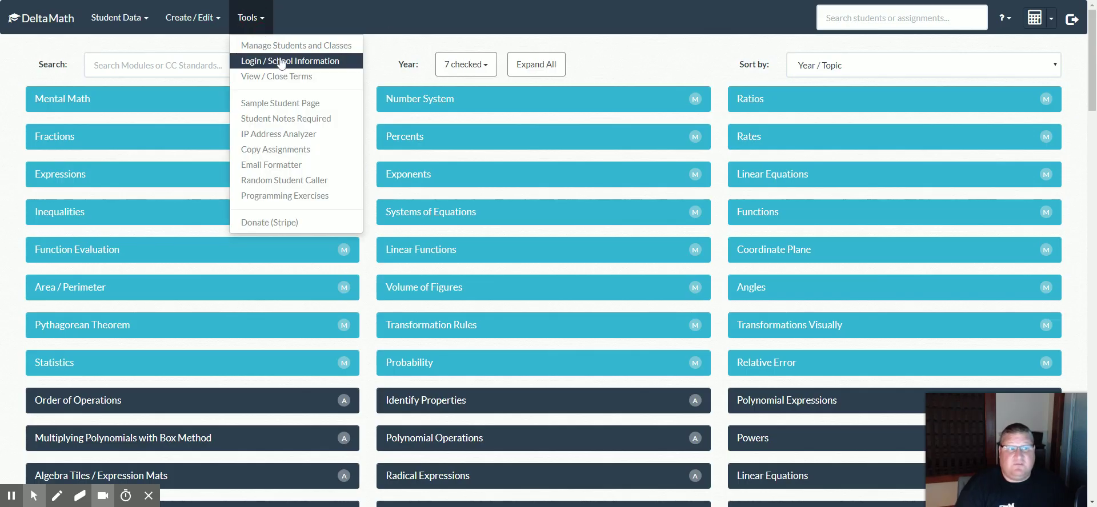
{"action": "left_click", "coordinate": [296, 64]}
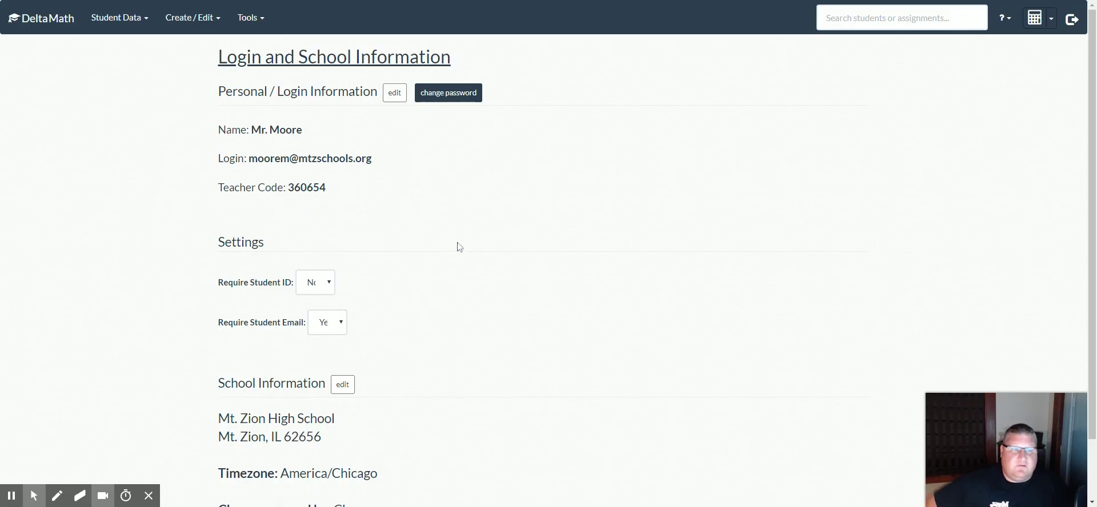
{"action": "left_click", "coordinate": [1072, 19]}
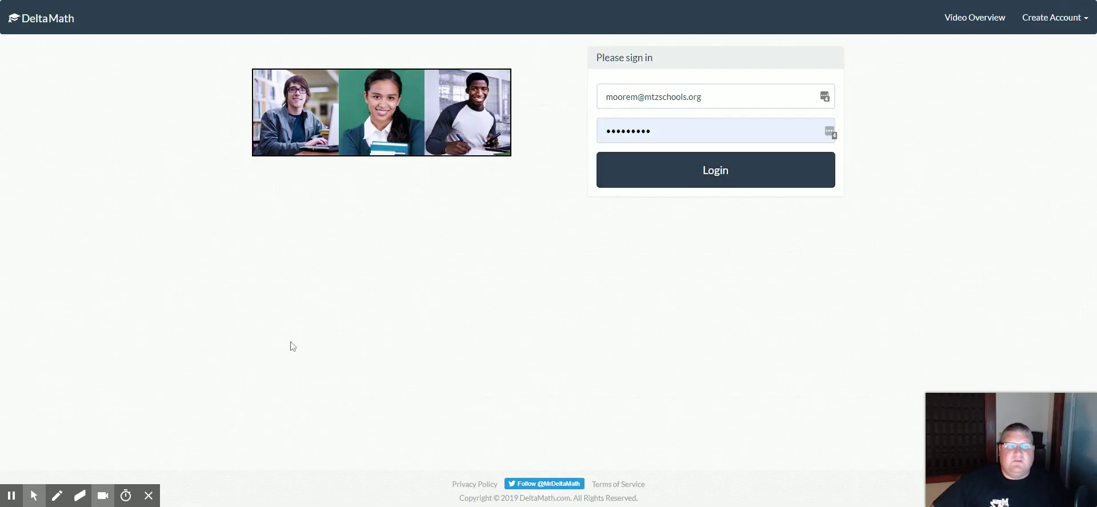